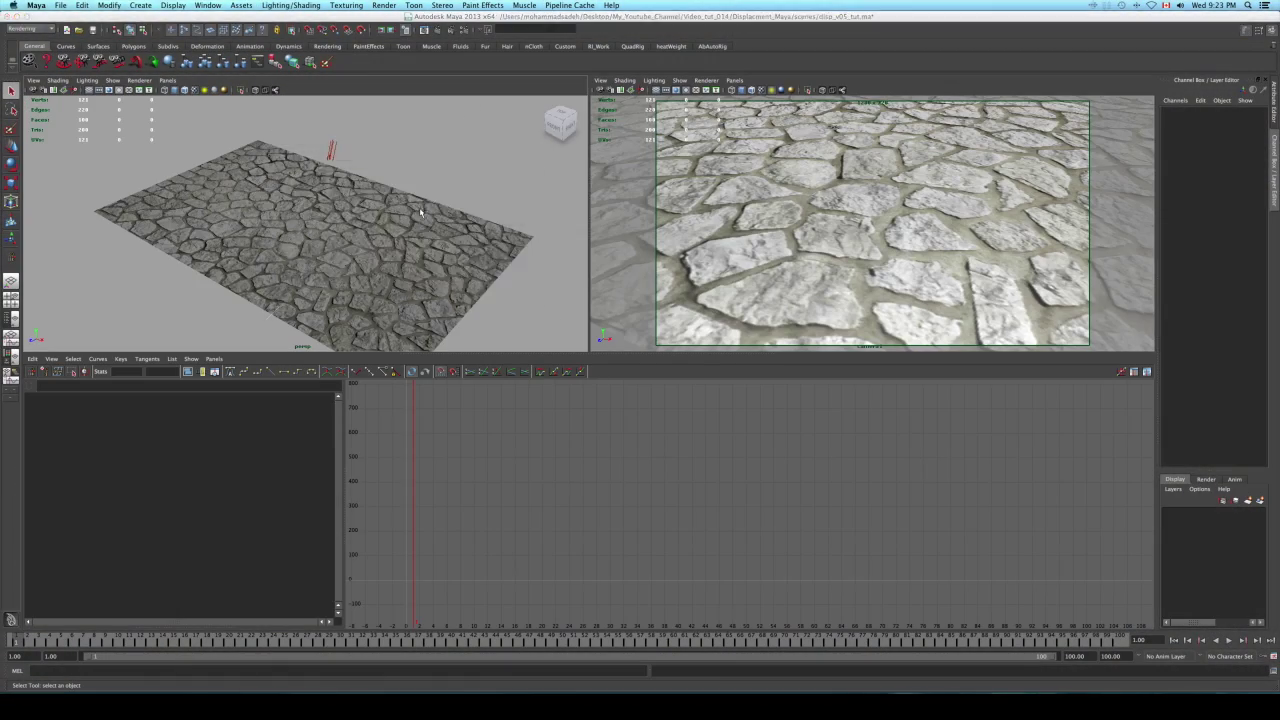
- Maximize the perspective view and select the cobblestone plane to inspect its construction settings
key("space")
mouse_move(415, 225)
left_mouse_down("alt")
mouse_move(464, 237)
mouse_move(529, 283)
left_mouse_up("alt")
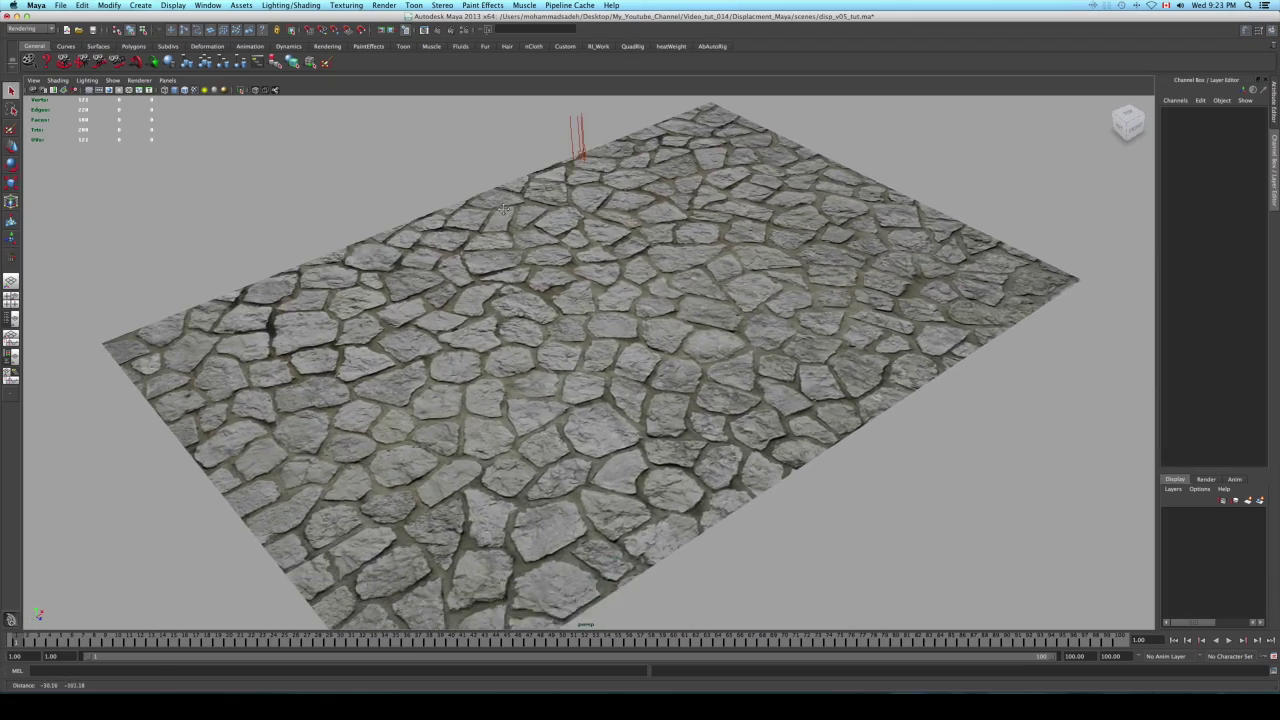
left_click(529, 283)
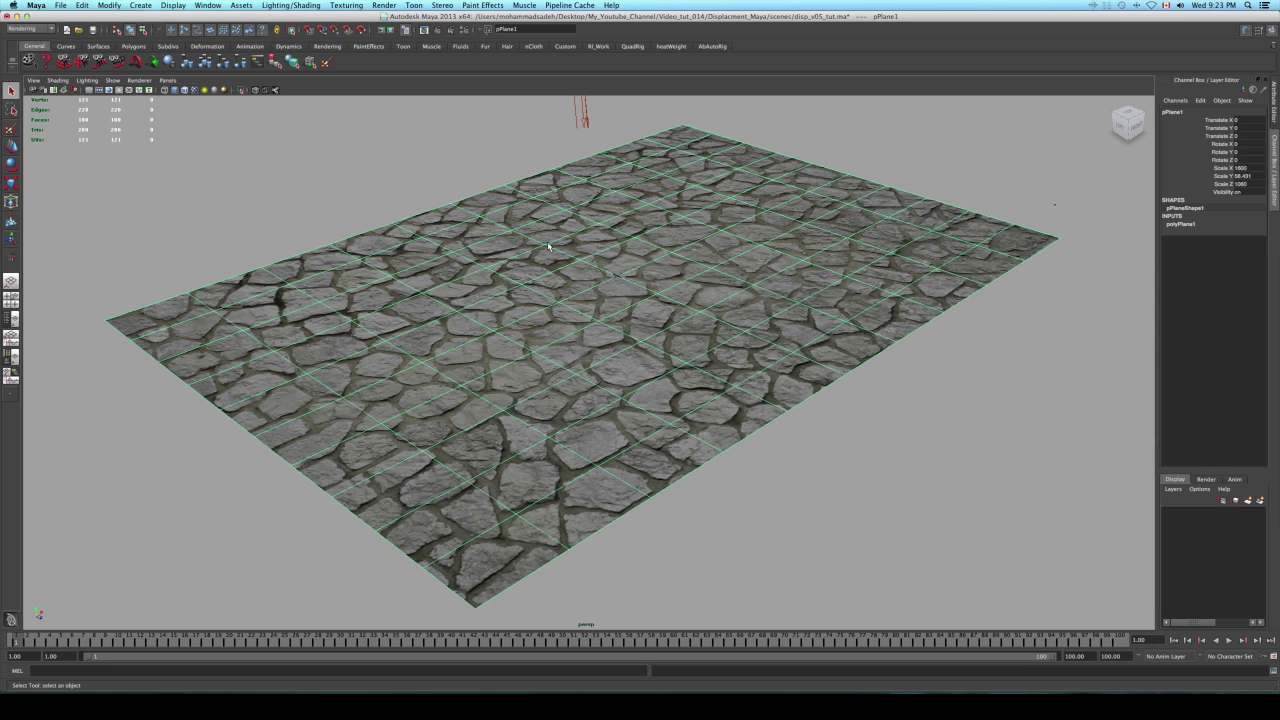
left_click_drag(548, 245, 610, 250, "alt")
left_click(1176, 226)
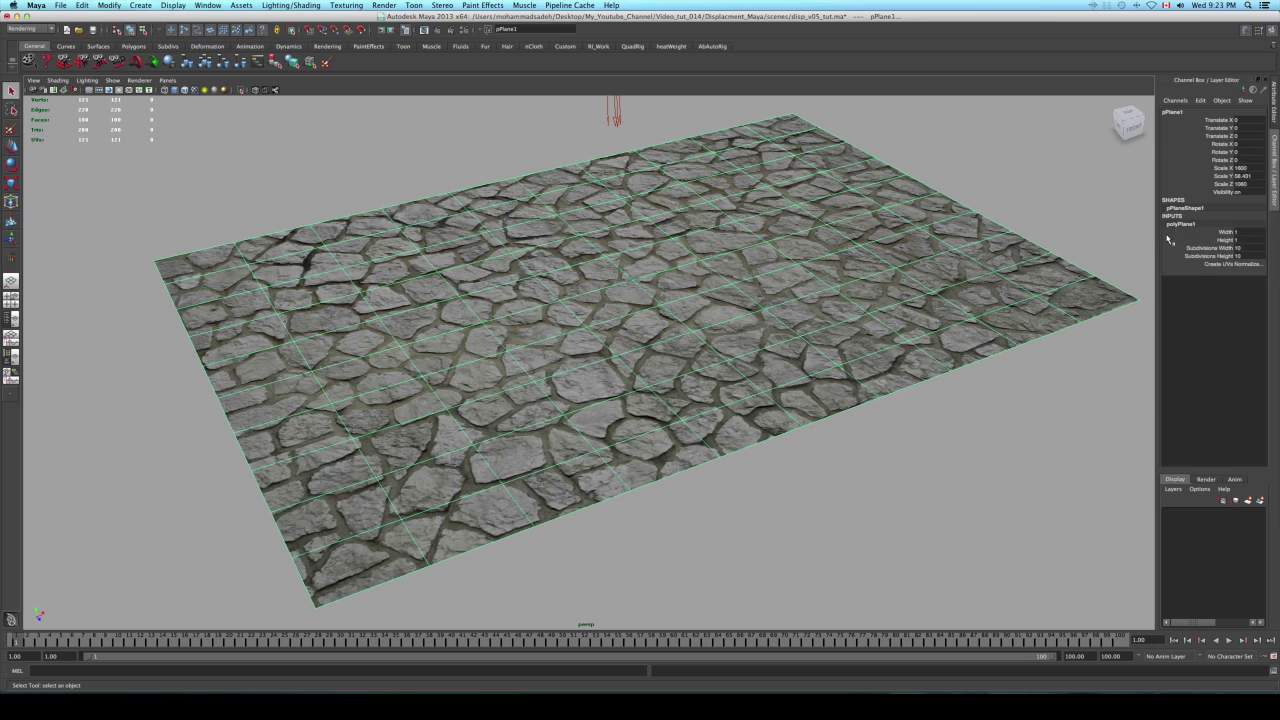
- Select the directional light and show its attributes, intensity 1.000
left_click(614, 112)
left_click_drag(616, 118, 632, 186, "alt")
key("ctrl+a")
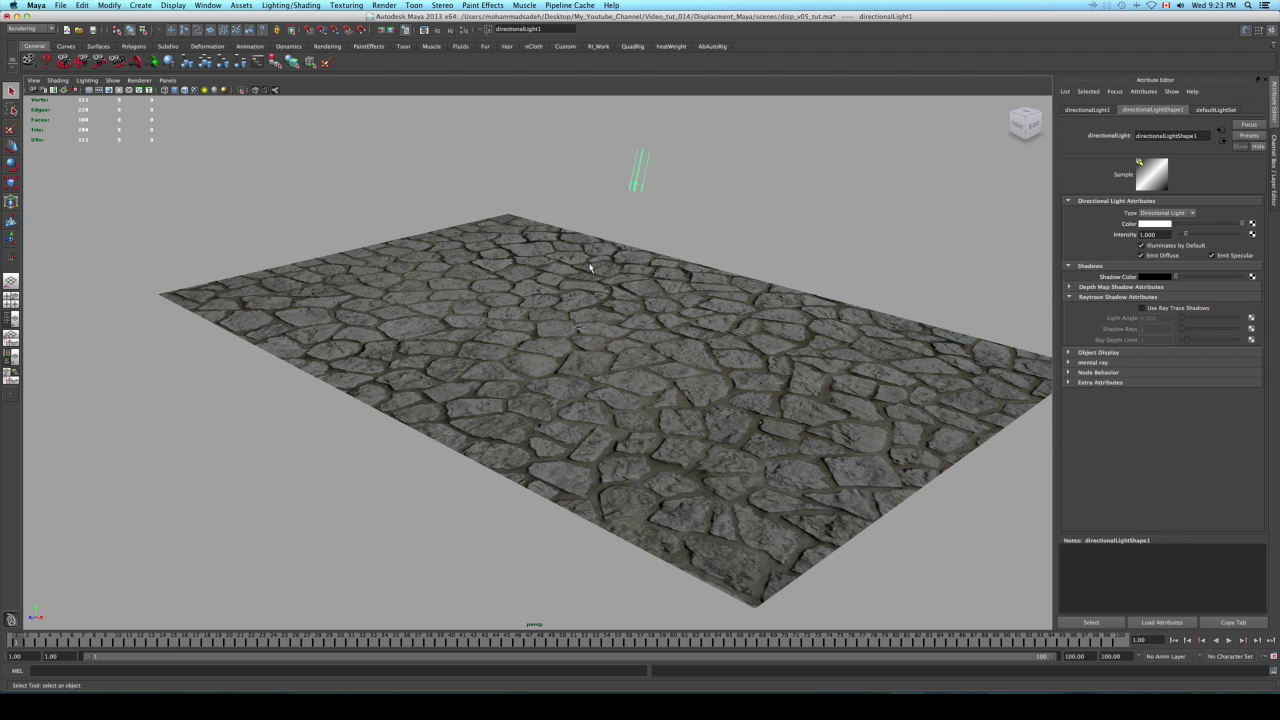
- Deselect the light and open the Hypershade window, moved up and left
left_click(400, 179)
left_click(208, 5)
mouse_move(231, 32)
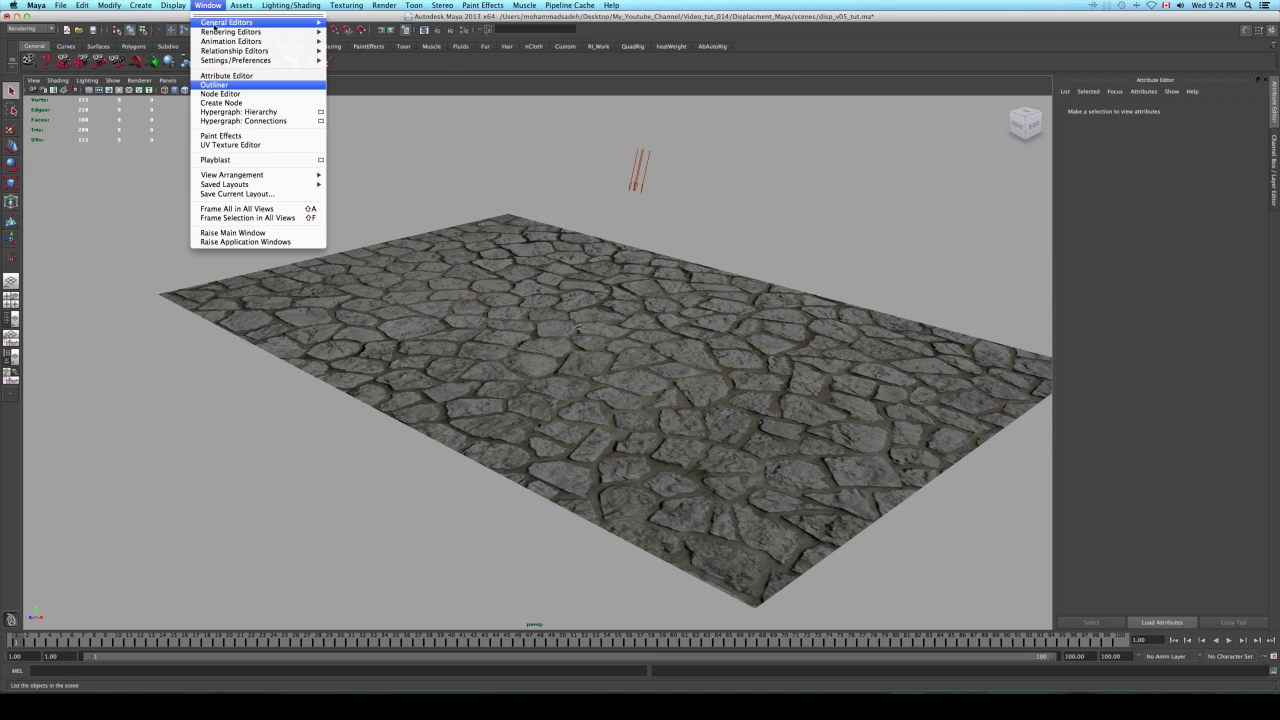
left_click(357, 55)
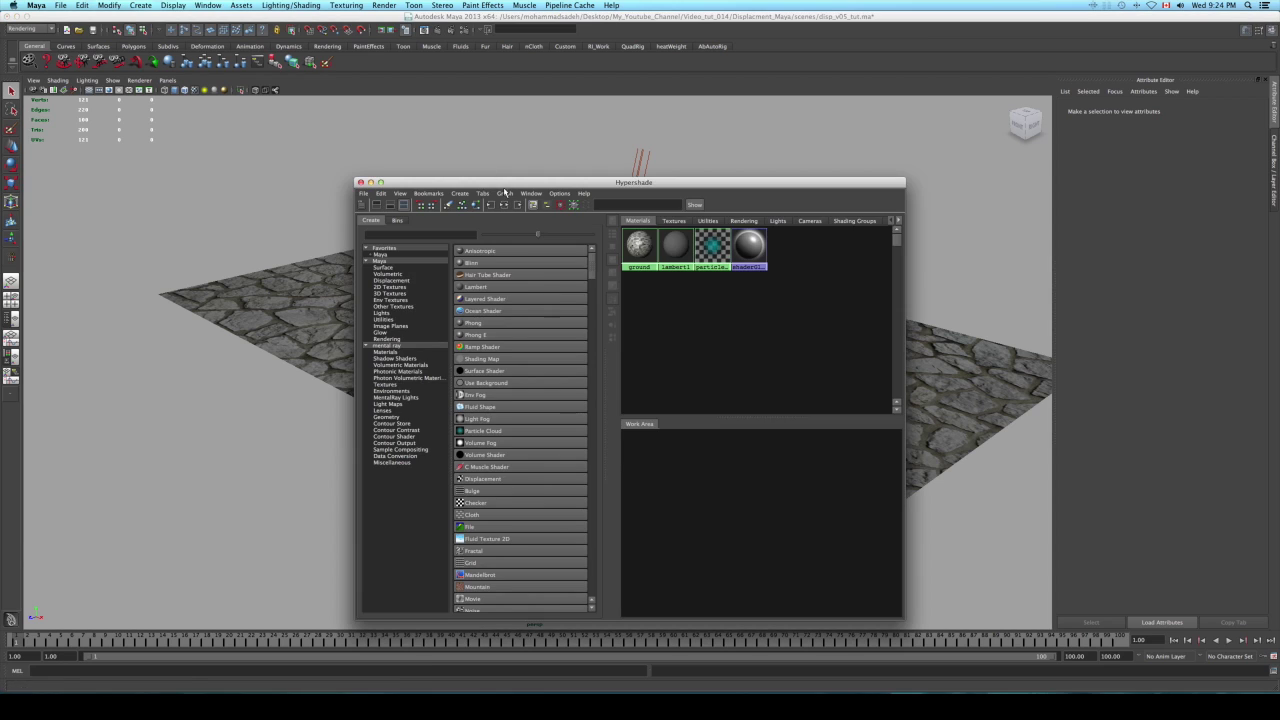
left_click_drag(505, 182, 384, 155)
- Graph the ground material's network and view its color texture BrickRound0044_2_M.jpg in Preview
left_click(519, 217)
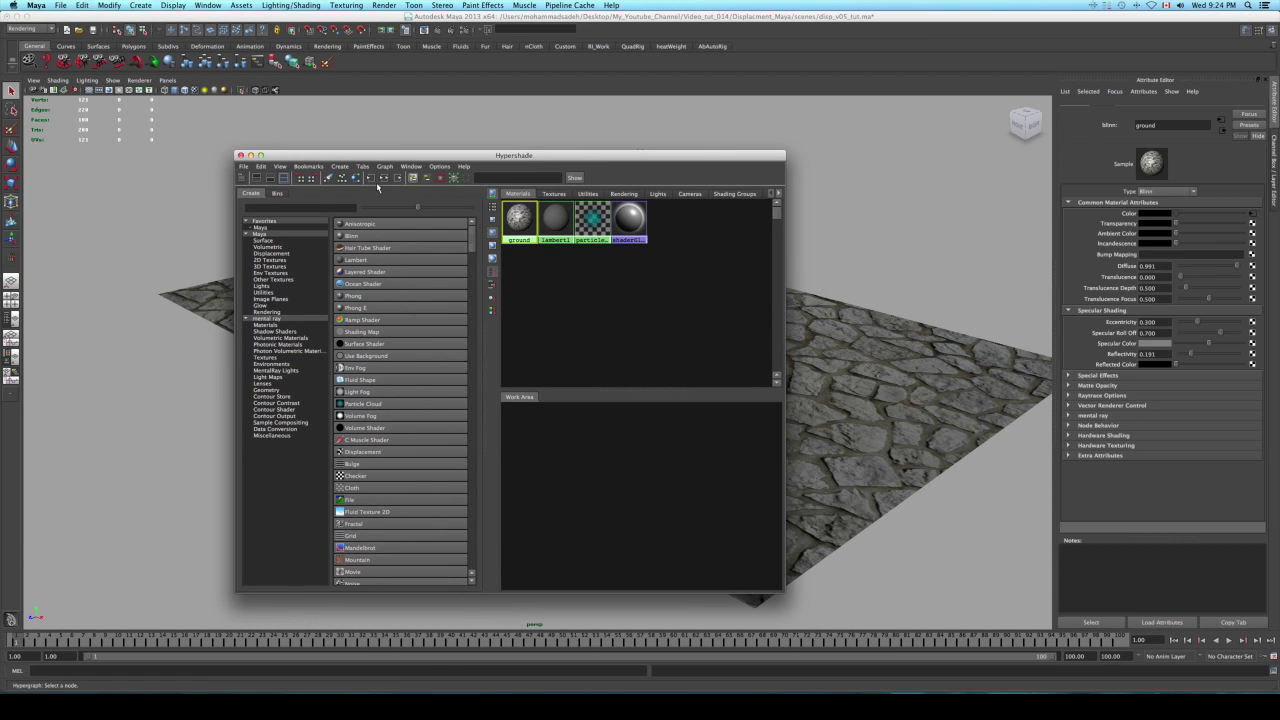
left_click(384, 178)
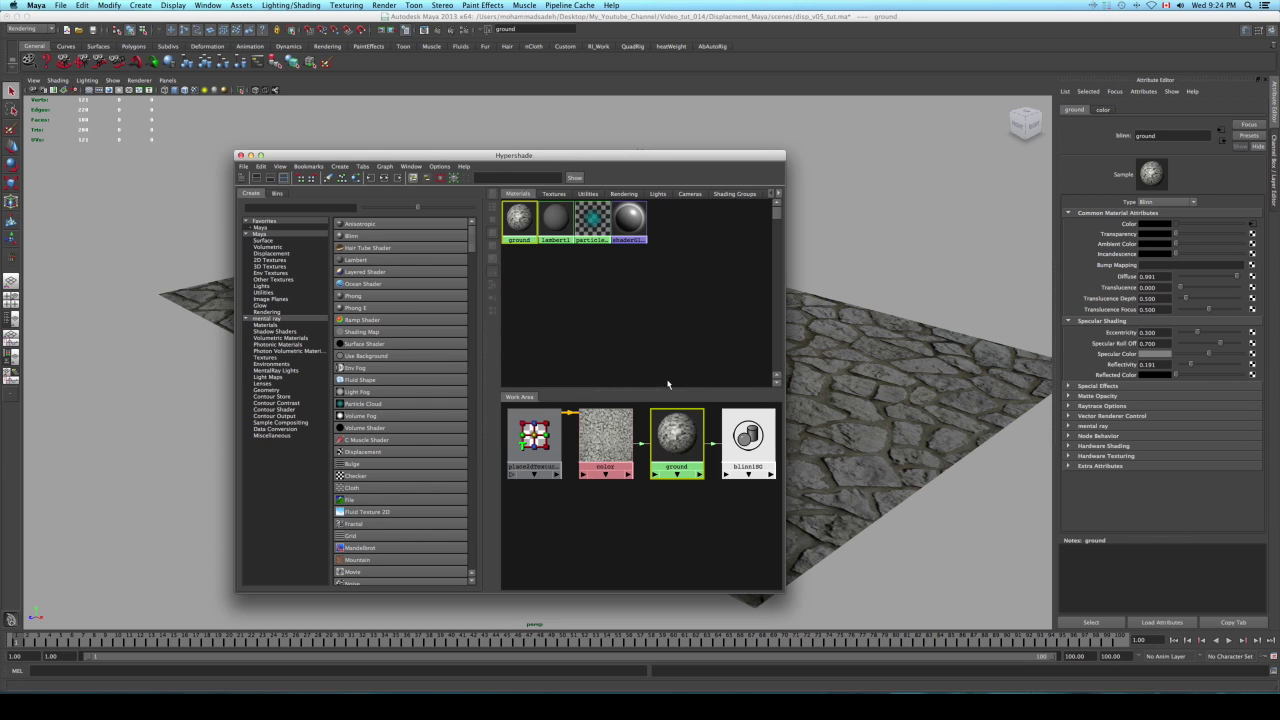
left_click(553, 193)
left_click(527, 227)
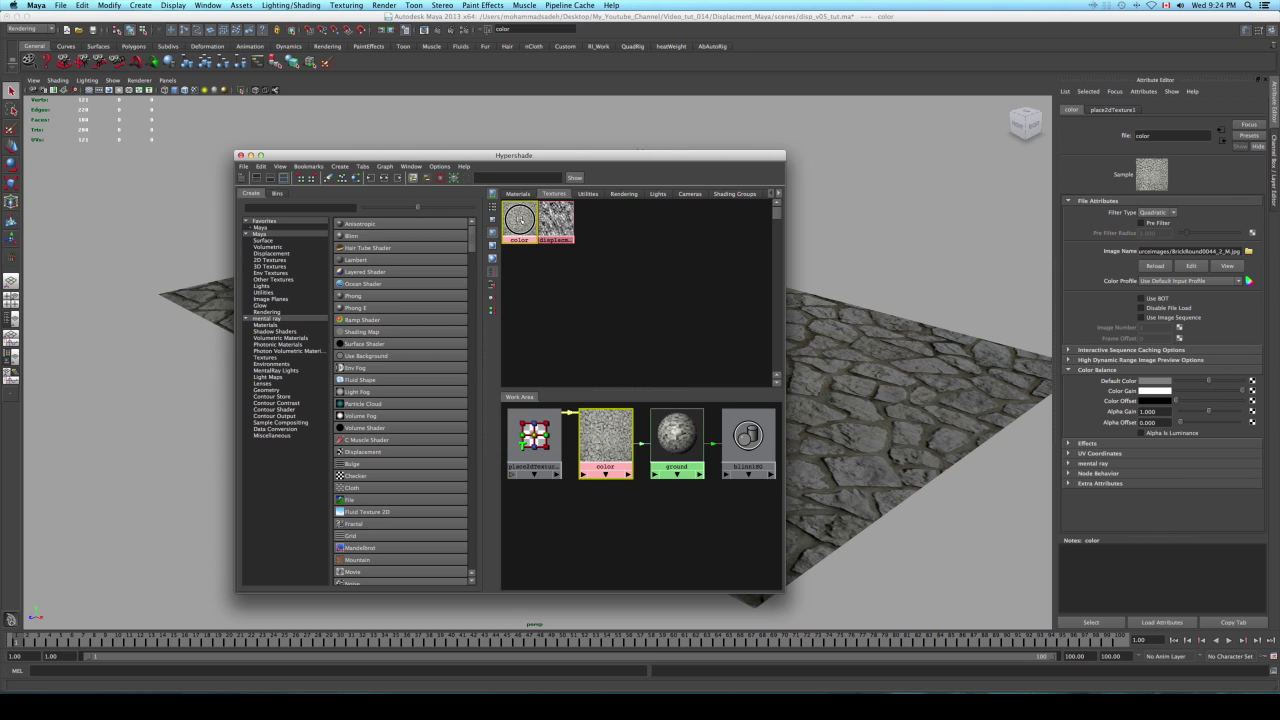
left_click(1227, 265)
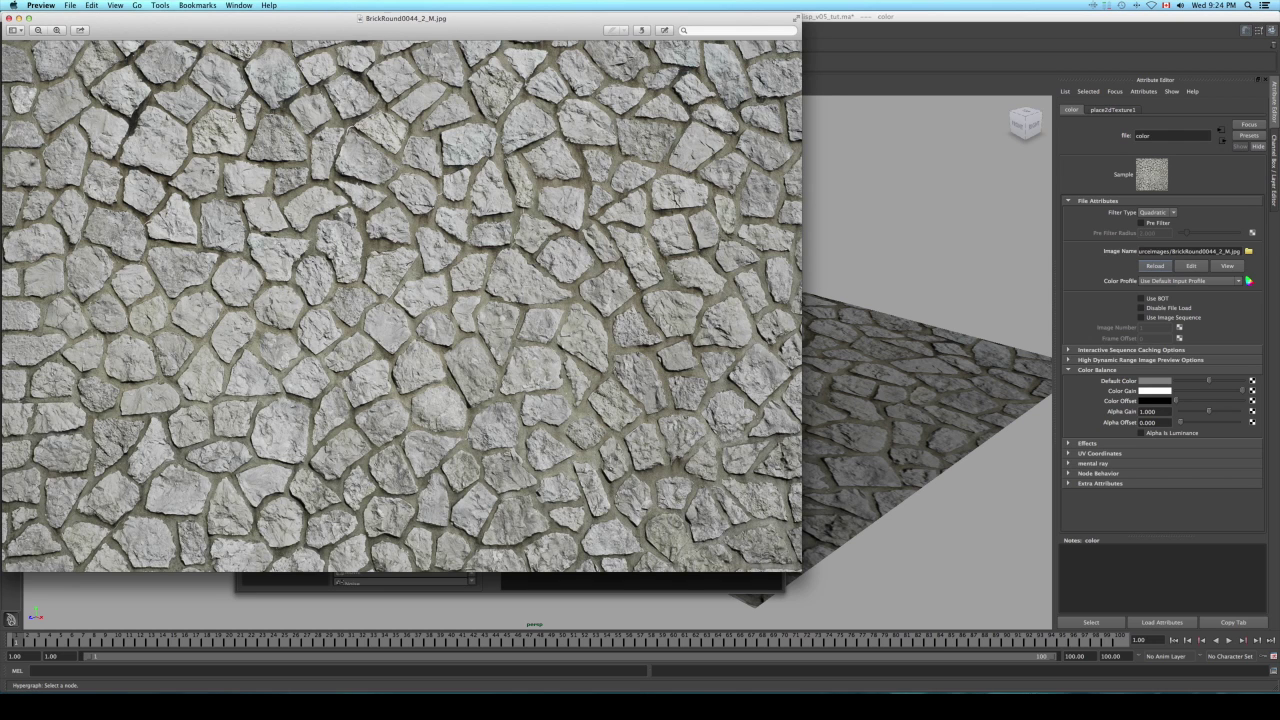
- Inspect the color and displacement cobblestone images in Preview, then close them
left_click_drag(200, 33, 237, 33)
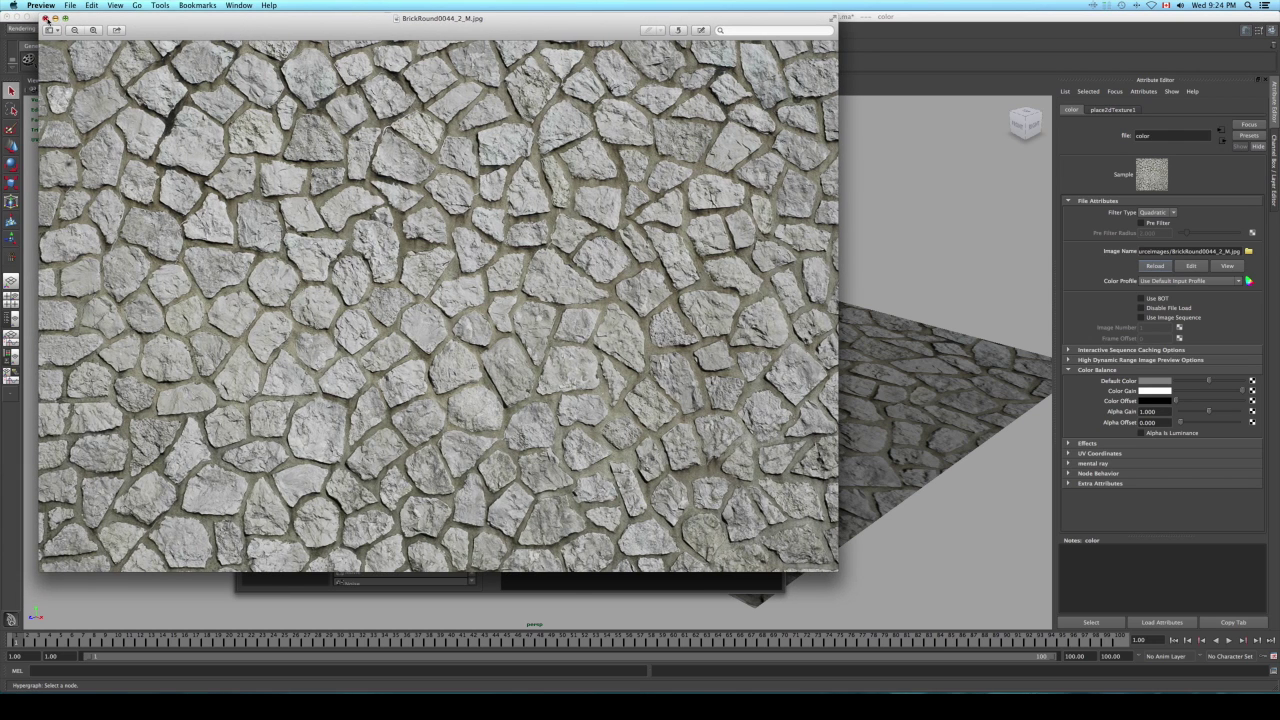
left_click(44, 18)
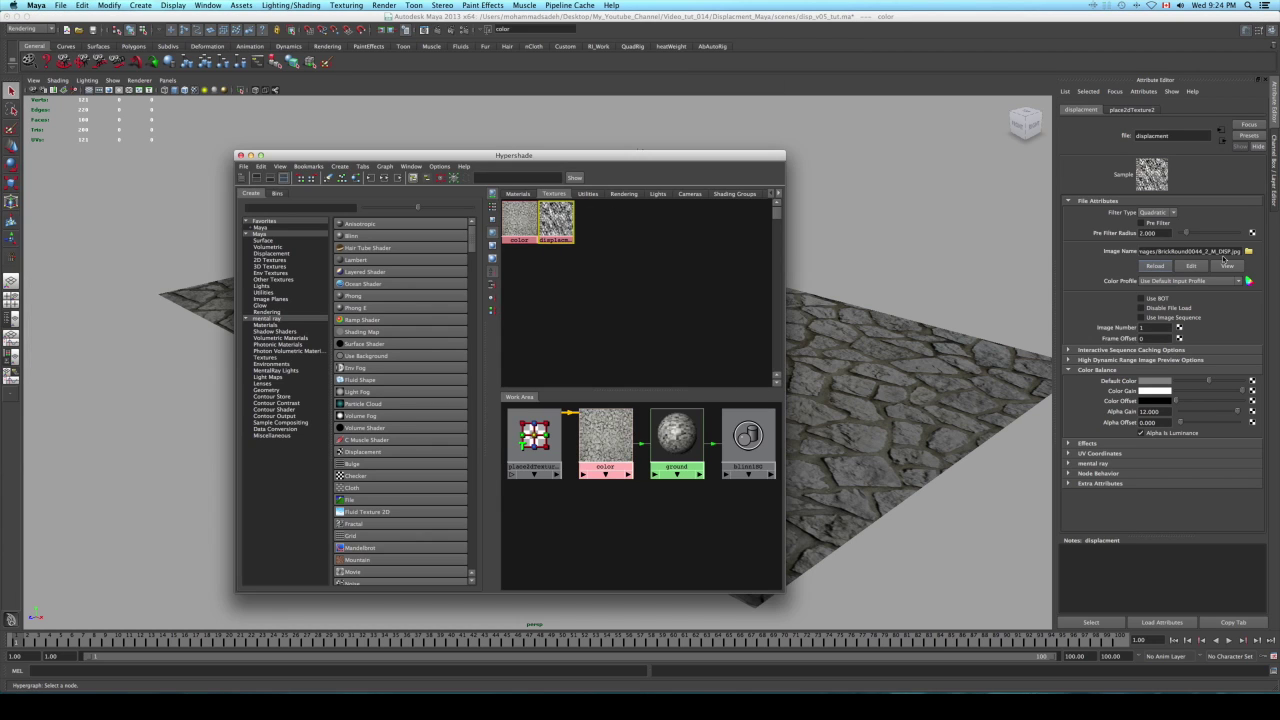
left_click(1225, 264)
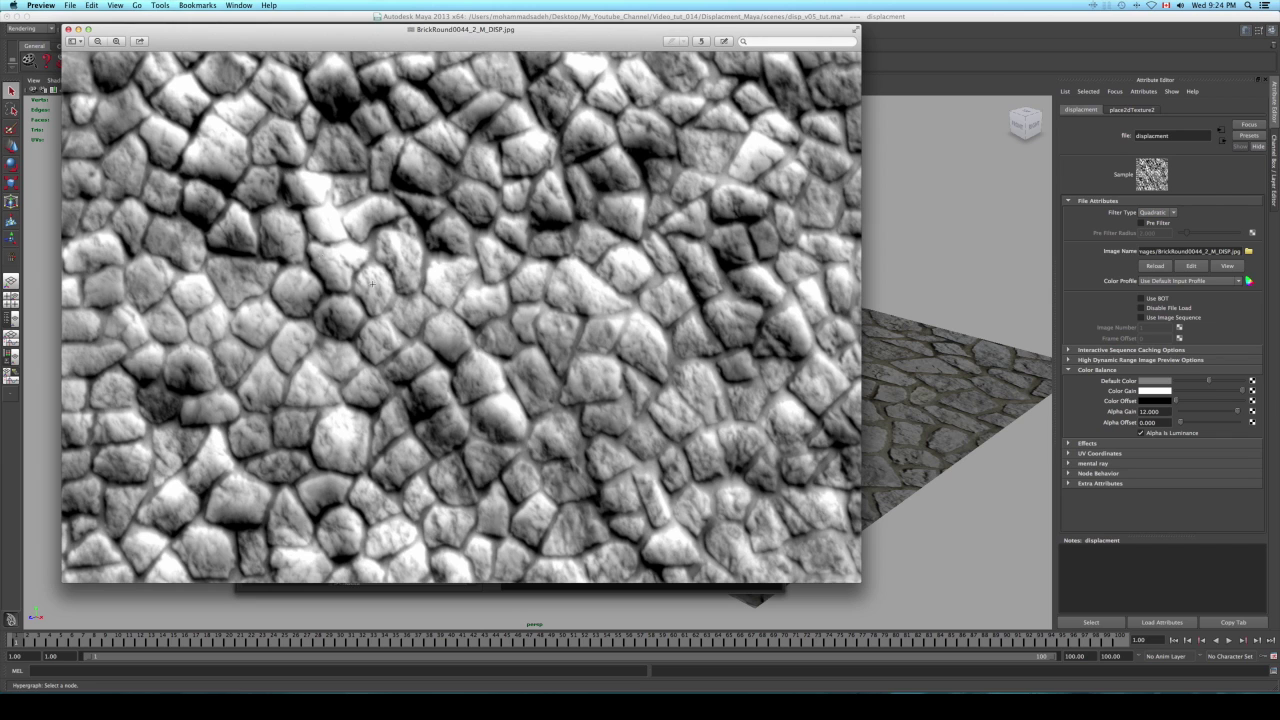
left_click(69, 29)
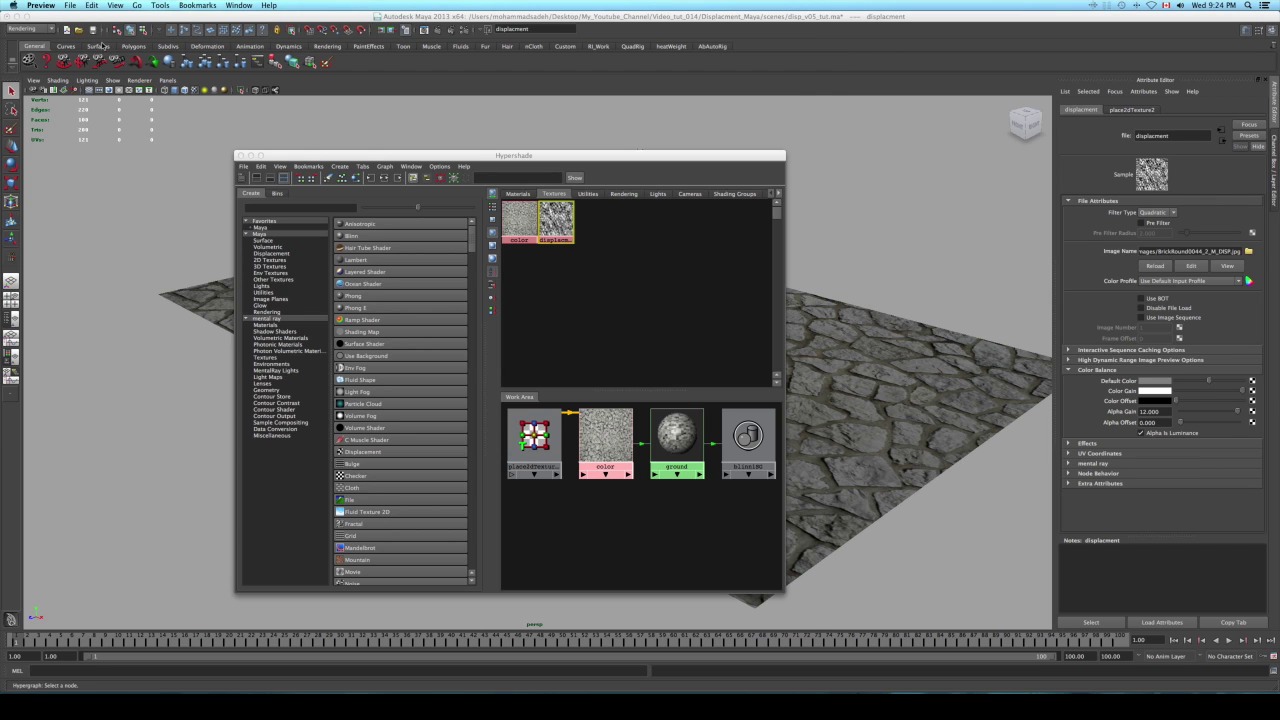
- Return Hypershade to the materials list, close it, and clear the scene selection
left_click(523, 220)
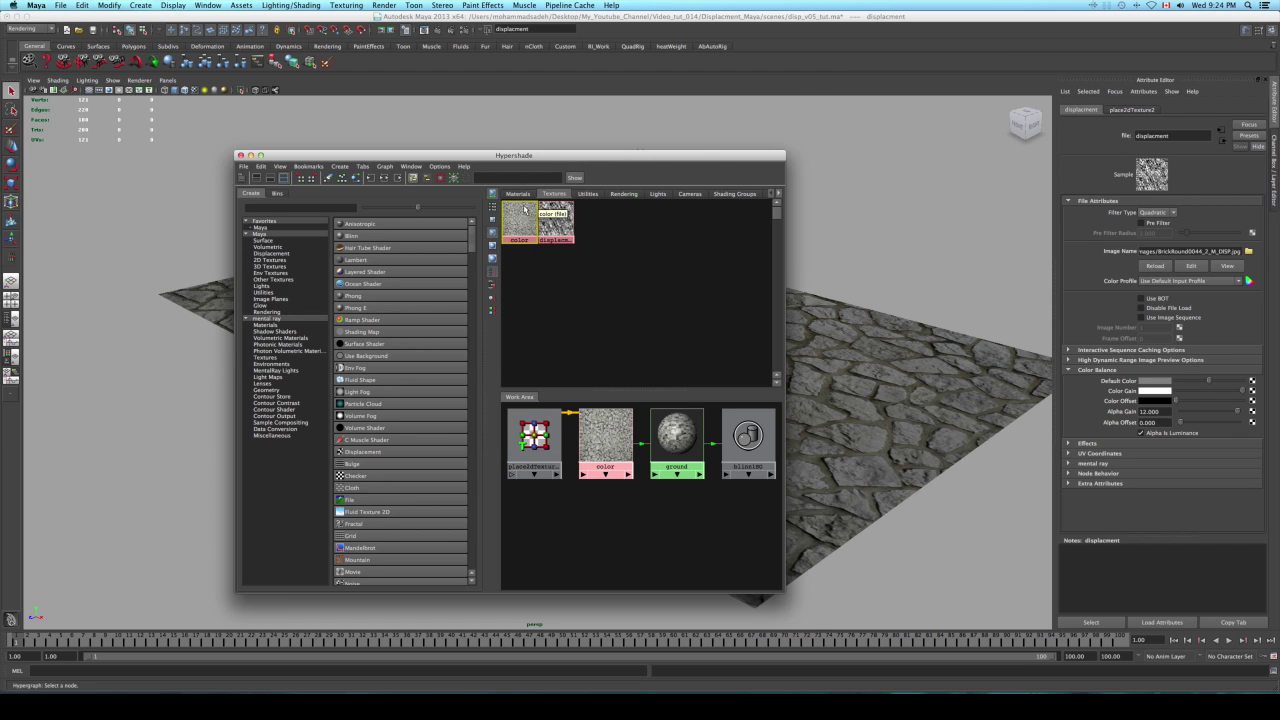
left_click(523, 220)
left_click(518, 193)
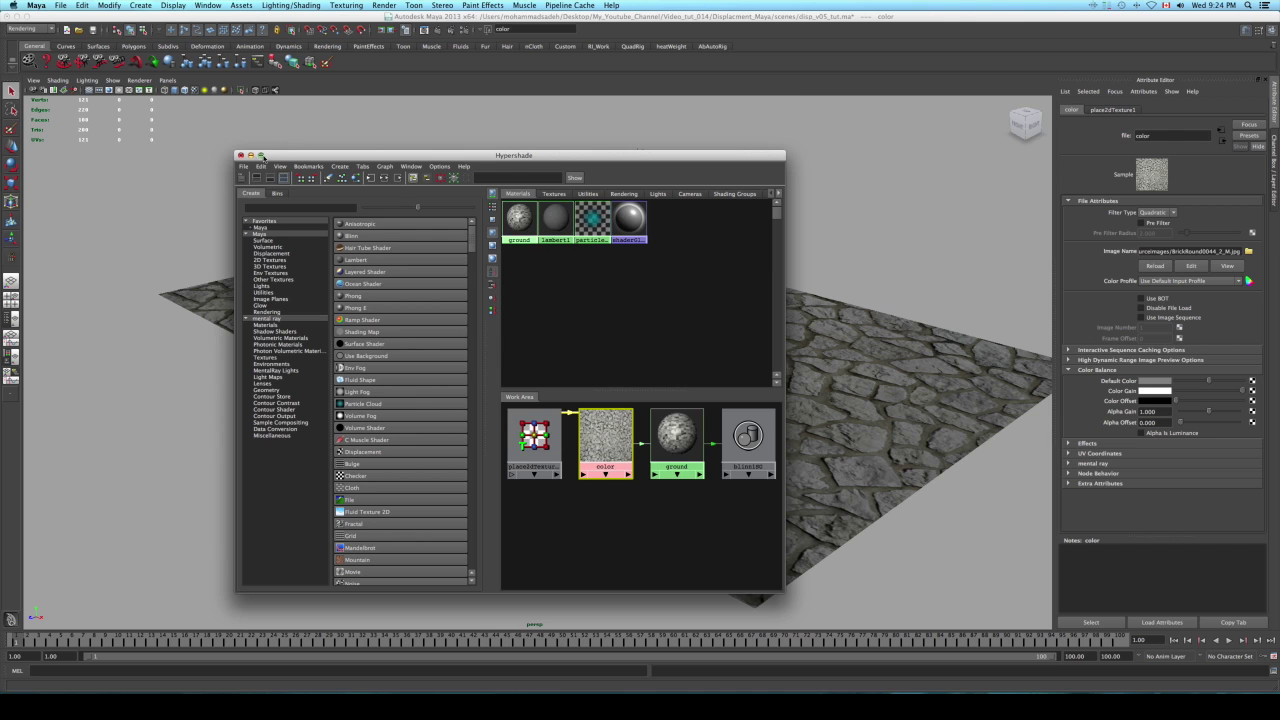
left_click(240, 155)
left_click(292, 188)
- Test-render the ground from camera1, then show the plane's ground Blinn material settings (diffuse 0.991)
right_click_drag(292, 188, 292, 221)
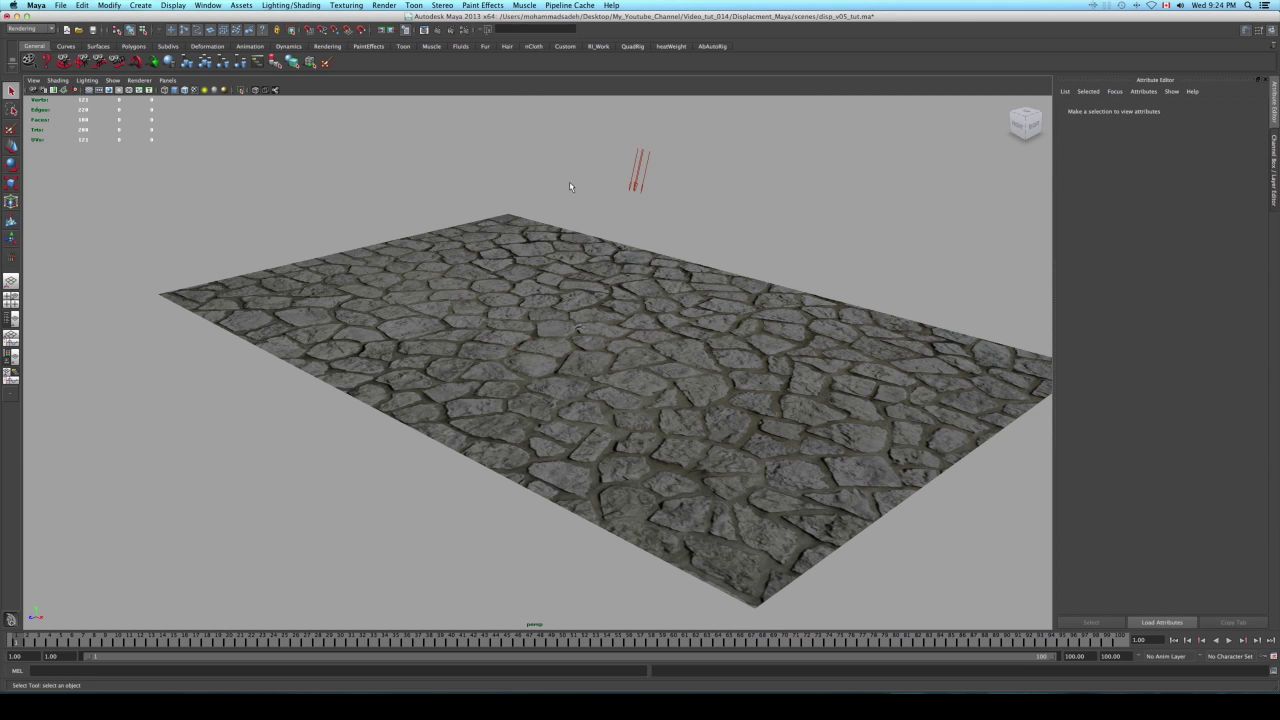
right_click_drag(645, 236, 467, 142)
key("space")
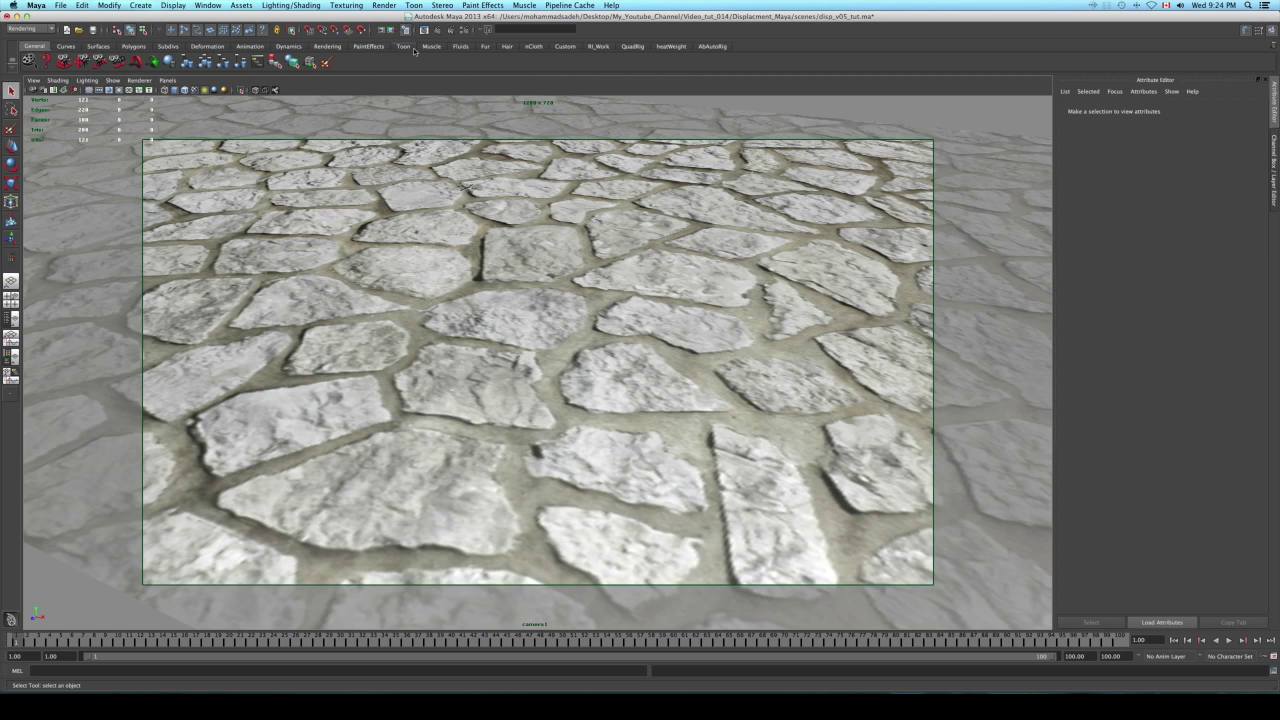
left_click(425, 30)
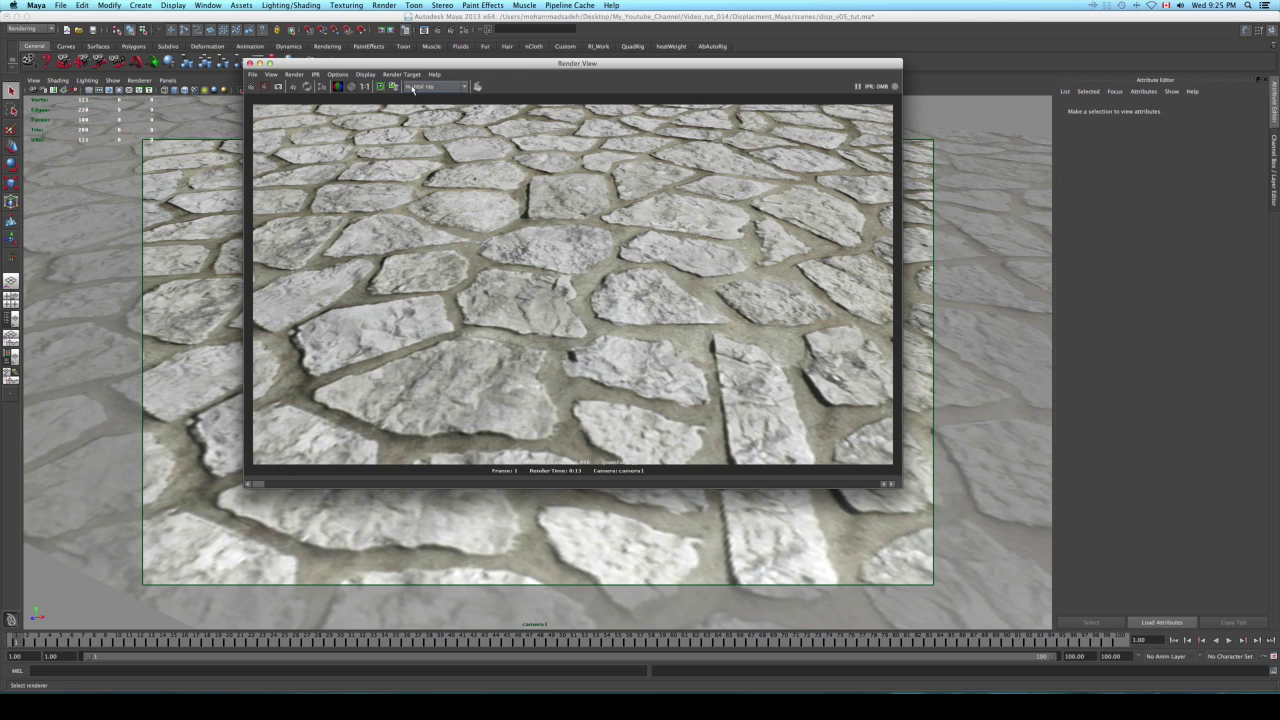
left_click(250, 63)
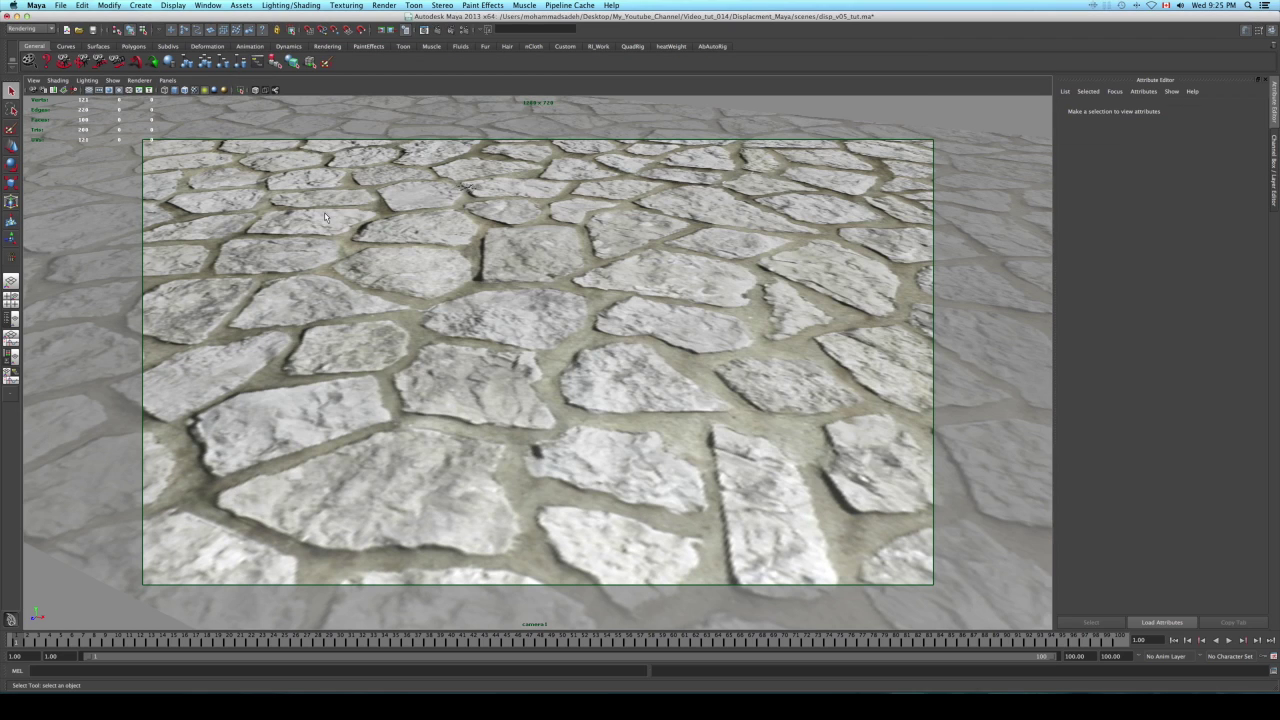
left_click(920, 124)
left_click(1197, 110)
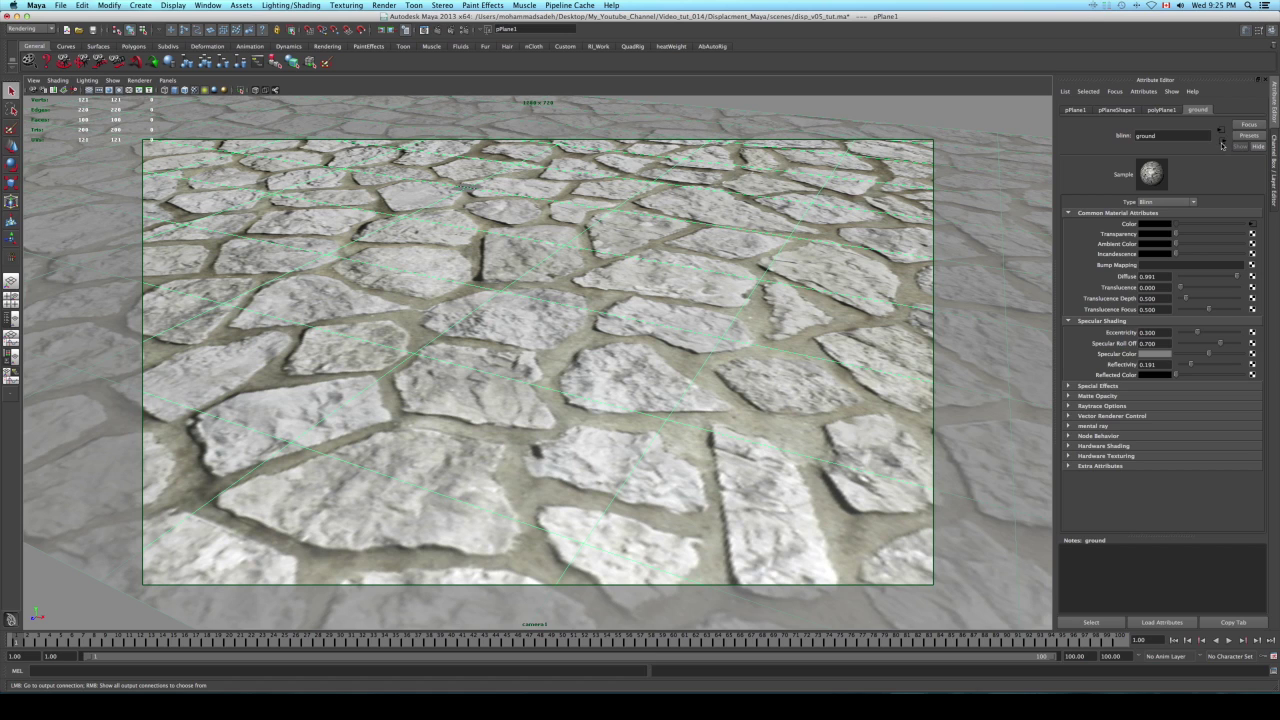
- Check the shading group's displacement shader using BrickRound0044_2_M_DISP.jpg and start a mental ray render
left_click(1222, 144)
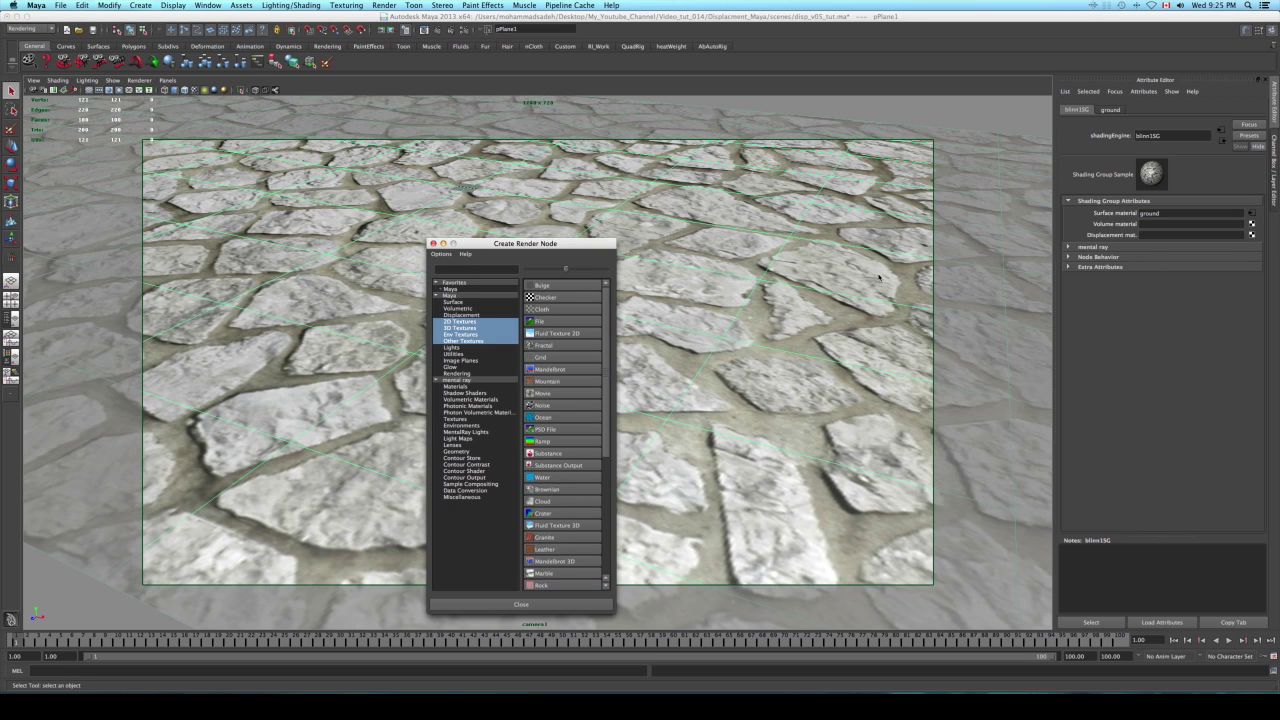
left_click(546, 322)
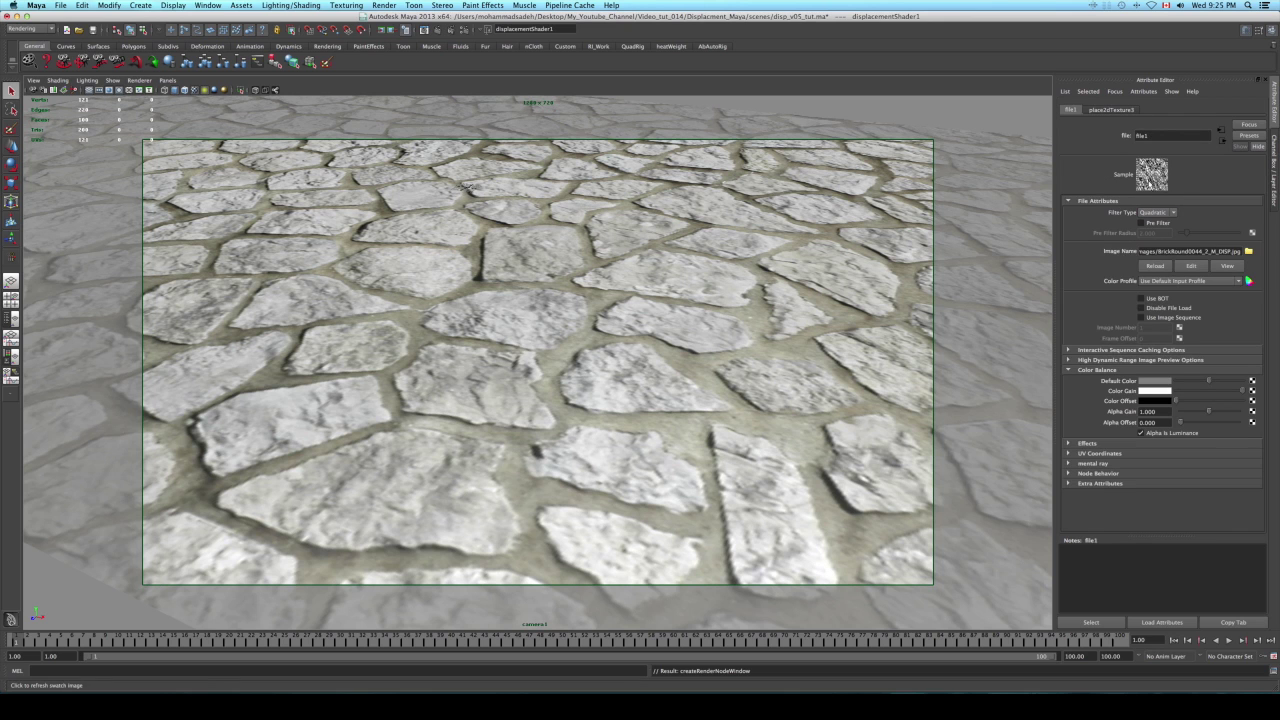
left_click(1221, 144)
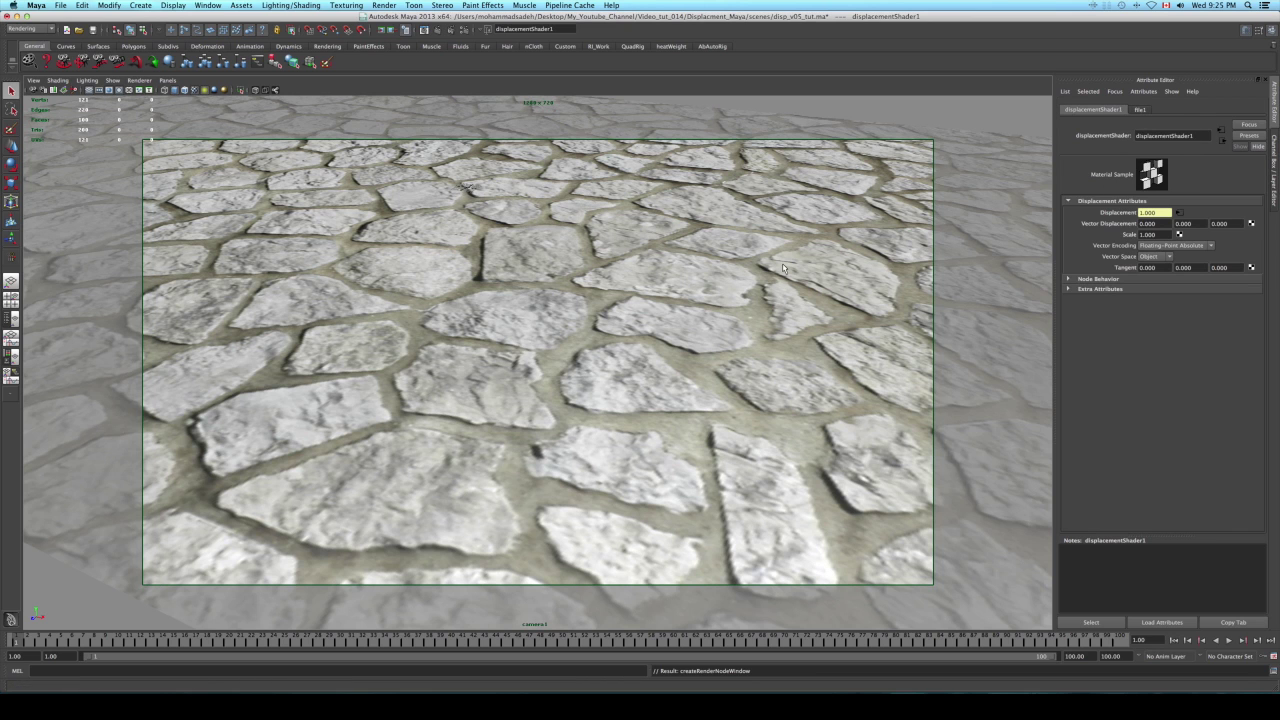
left_click(436, 166)
left_click(424, 29)
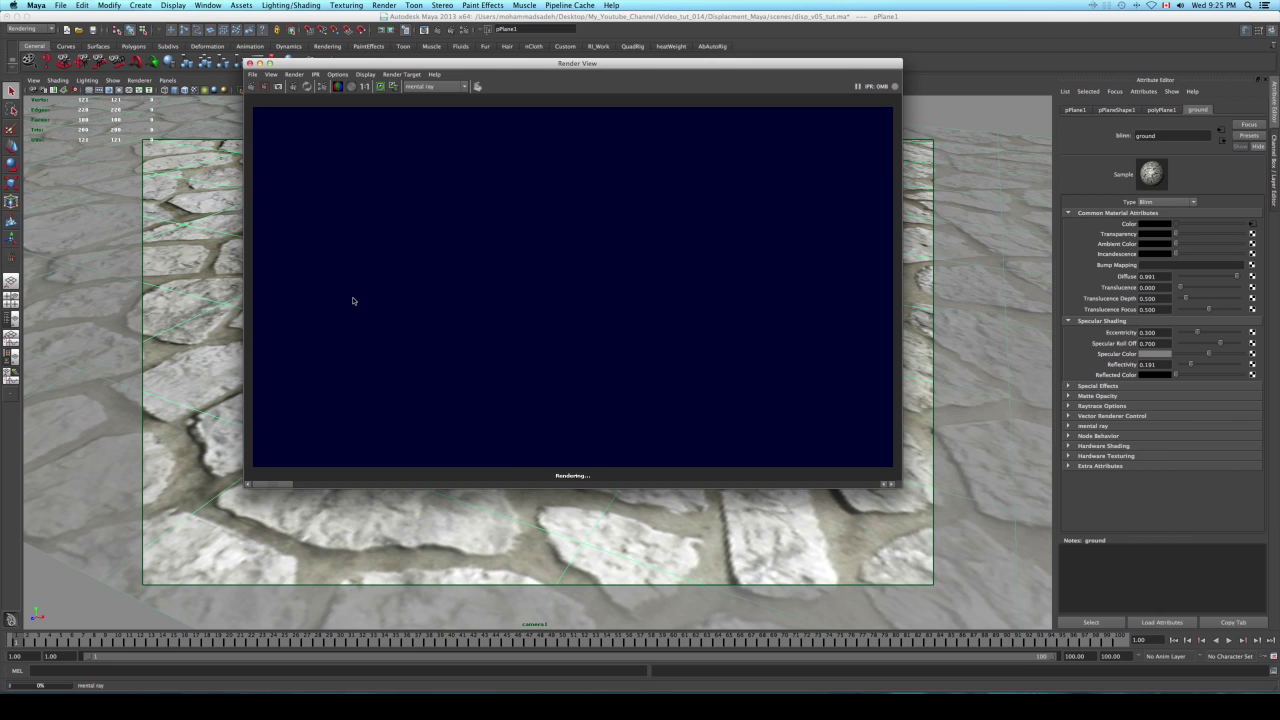
- Review the finished 0:28 displaced render of raised cobblestones and close the render window
mouse_move(265, 488)
left_mouse_down()
mouse_move(320, 482)
mouse_move(272, 486)
left_mouse_up()
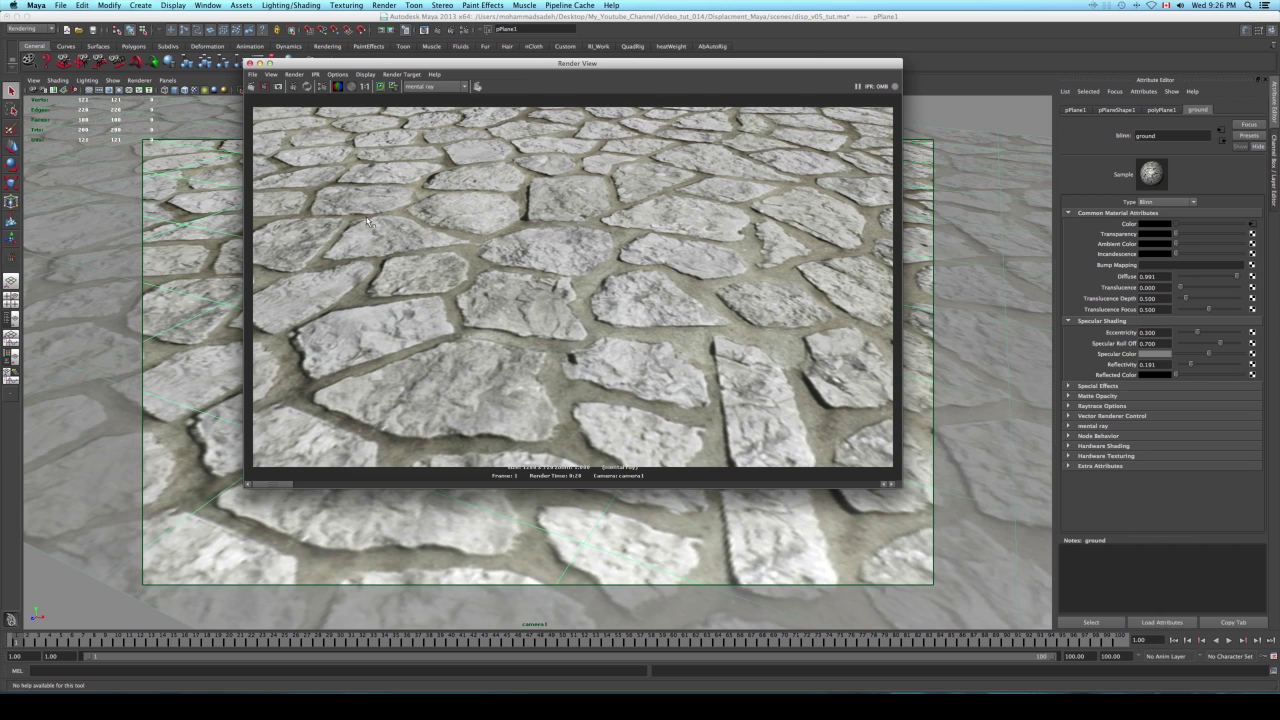
left_click(250, 63)
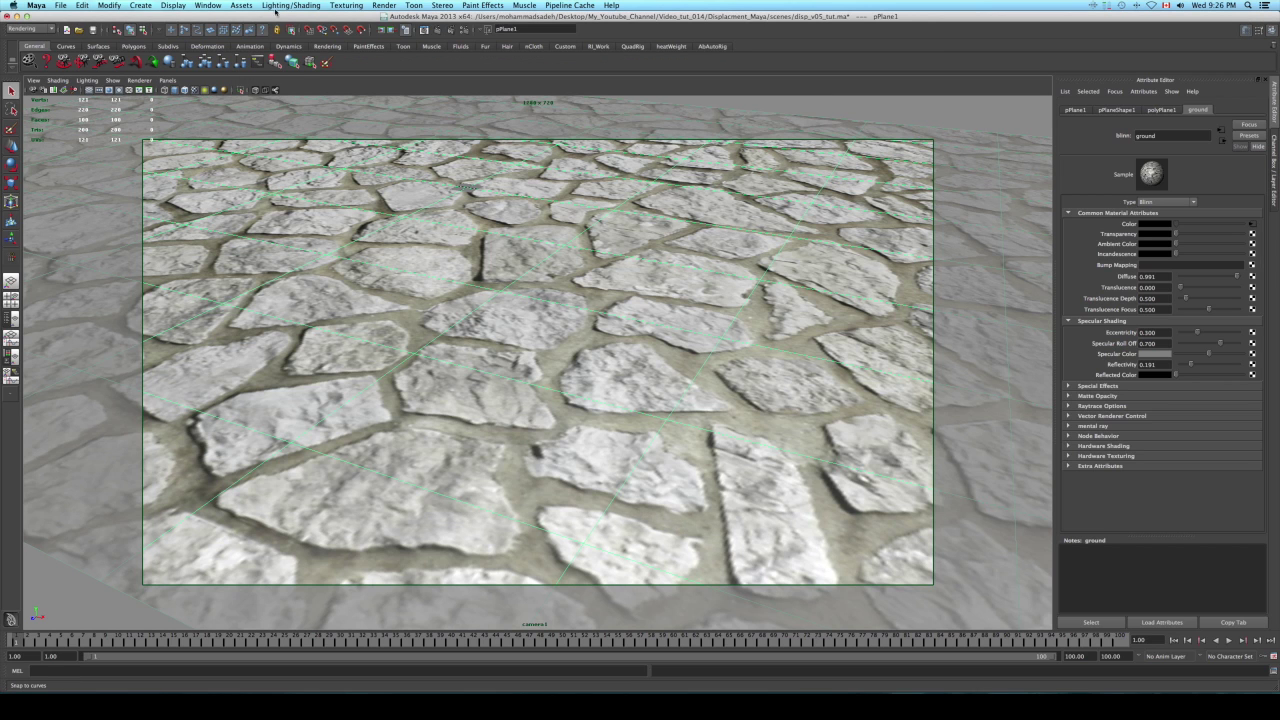
left_click(199, 5)
mouse_move(231, 31)
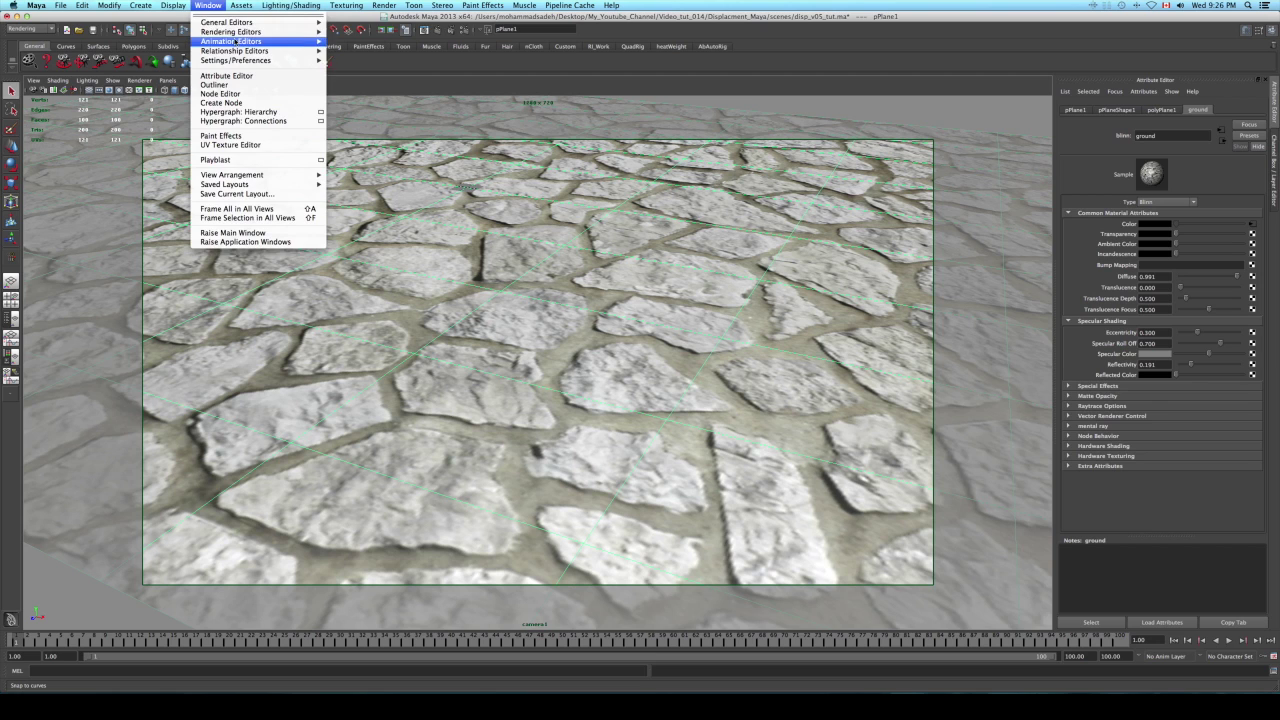
mouse_move(380, 63)
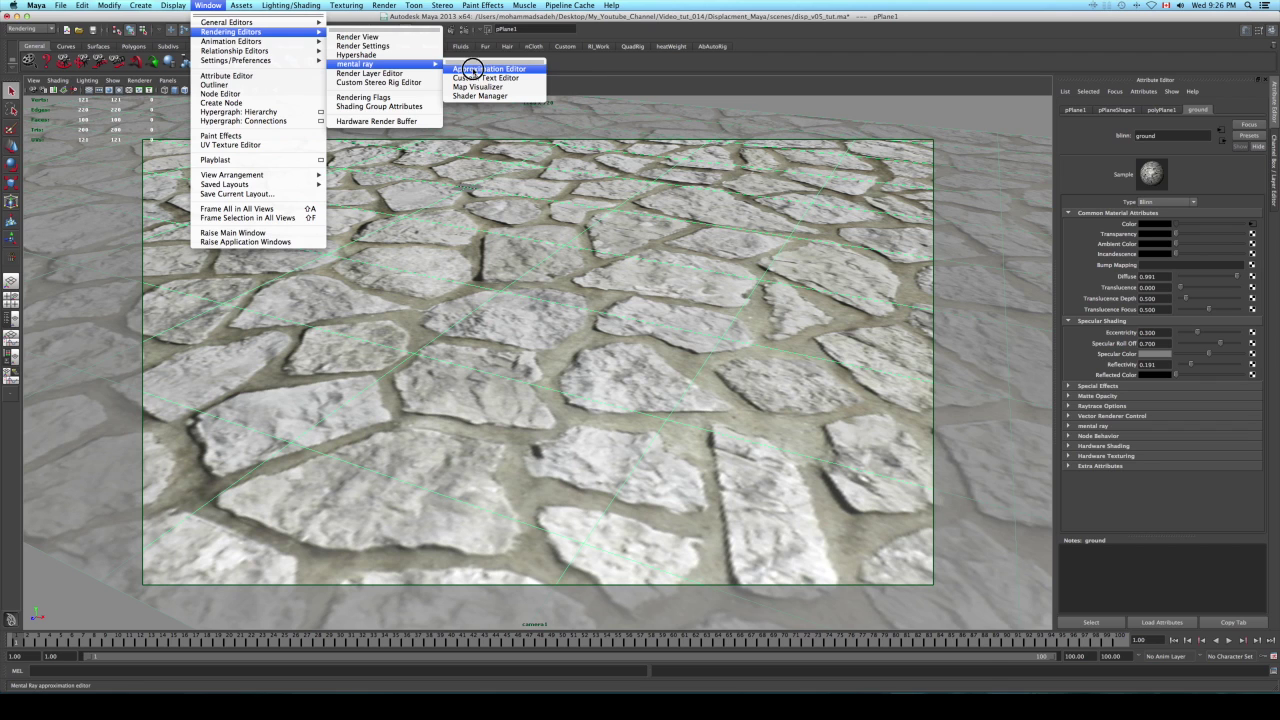
- Create a displacement approximation node in the mental ray Approximation Editor
left_click(474, 70)
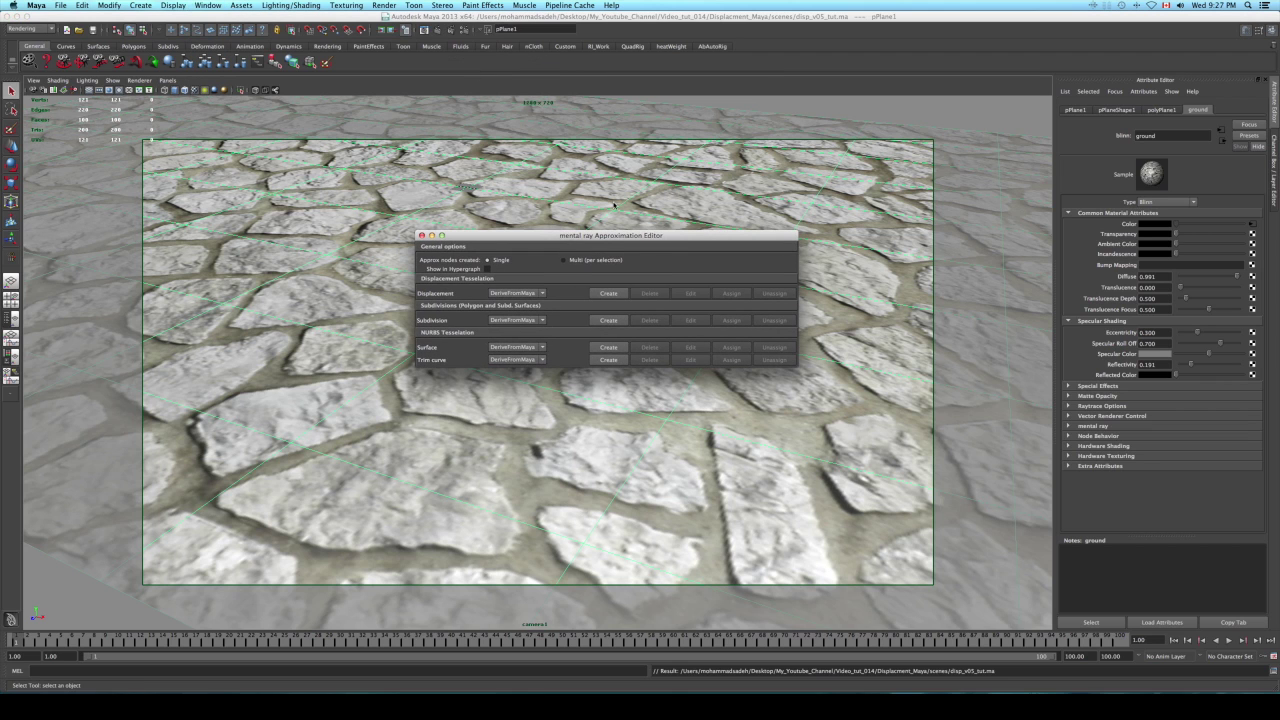
left_click(847, 241)
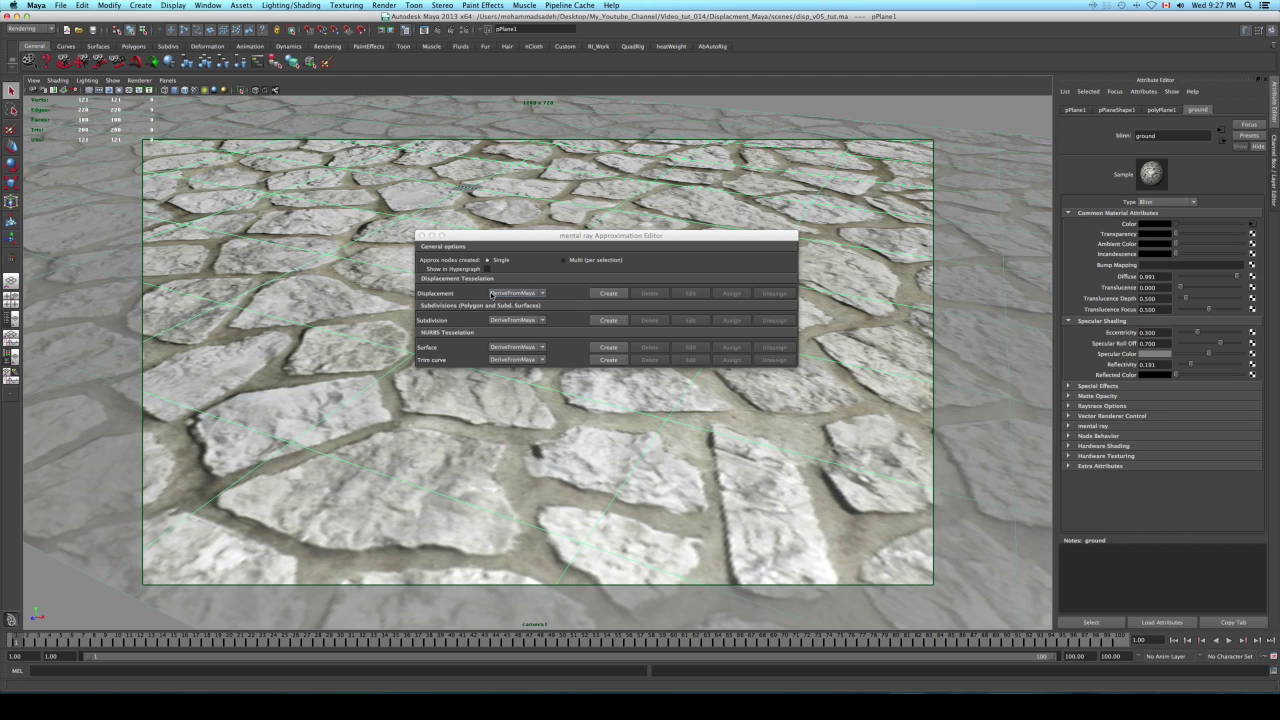
left_click(608, 293)
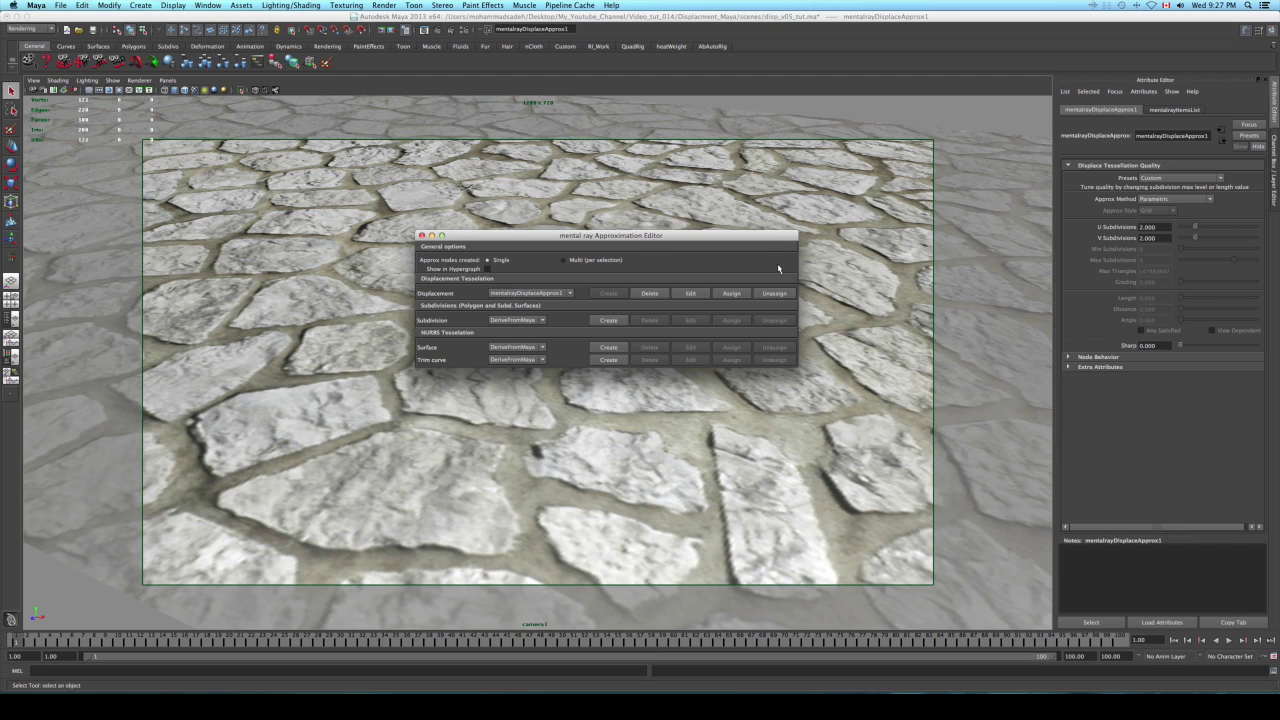
left_click(421, 235)
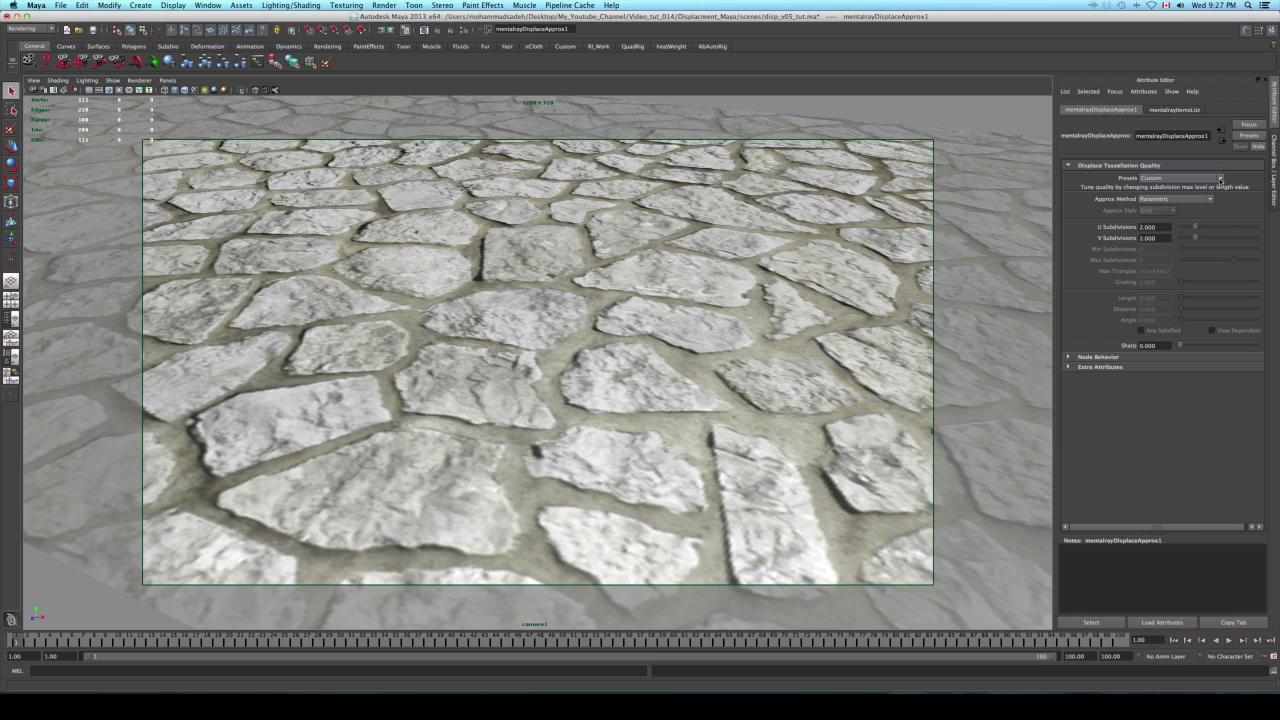
- Set the approximation to Fine View Low Quality, View Dependent off, Length 0.05, Min Subdivisions 1
left_click(1220, 179)
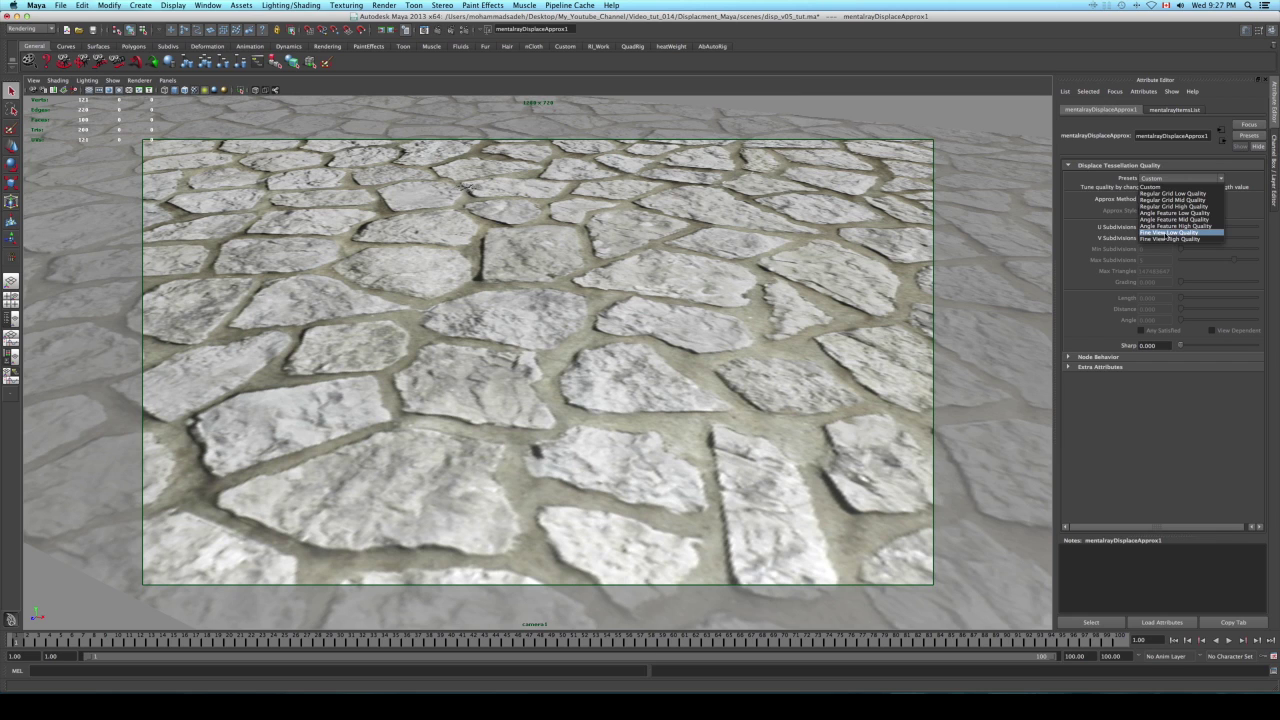
left_click(1165, 233)
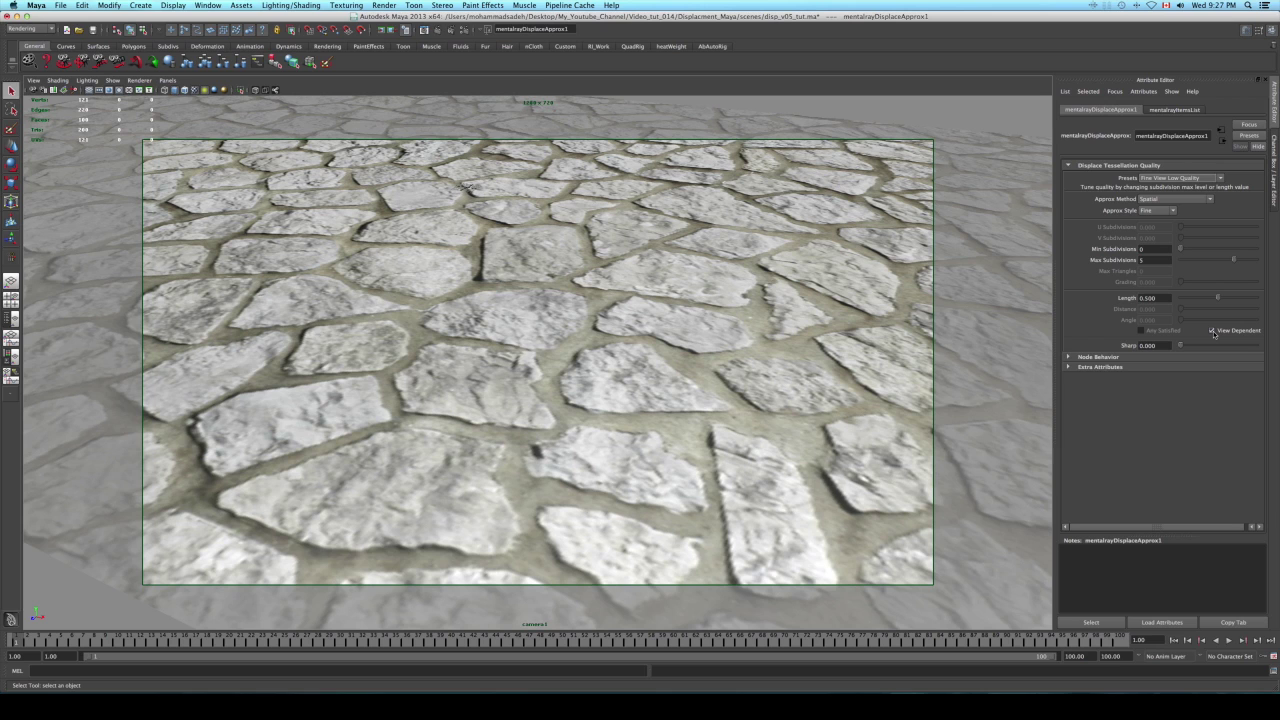
left_click(1213, 331)
type("0")
key("Return")
type("0.")
left_click(1155, 260)
type("6")
left_click(1153, 249)
type("1")
- Re-render the cobblestones with the new tessellation, then change the approximation Length to 0.005
left_click(564, 92)
left_click(426, 31)
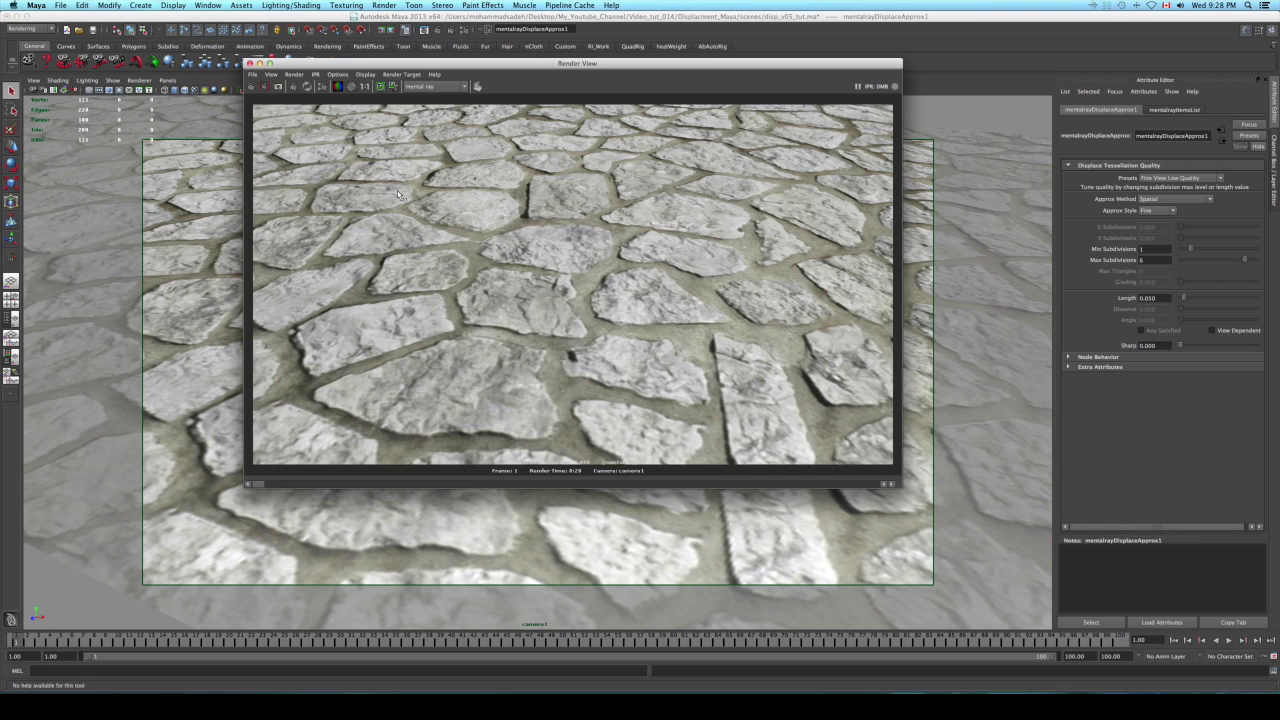
left_click(251, 87)
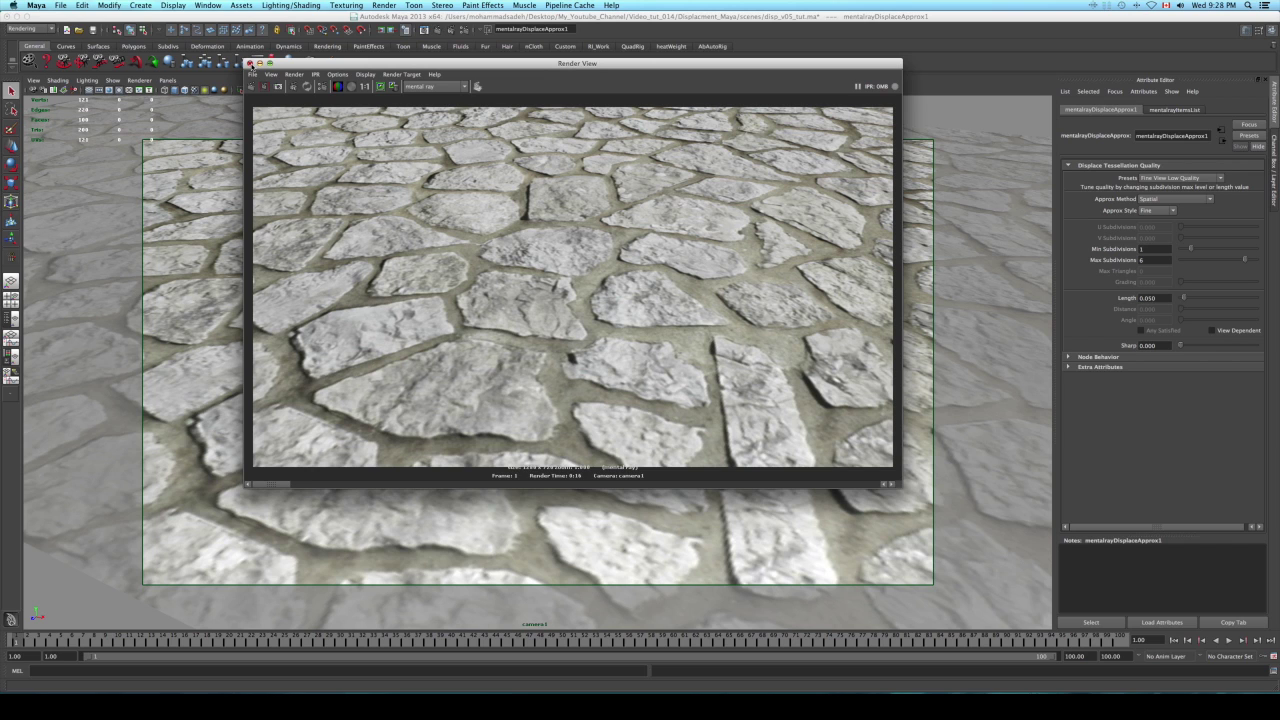
left_click(250, 64)
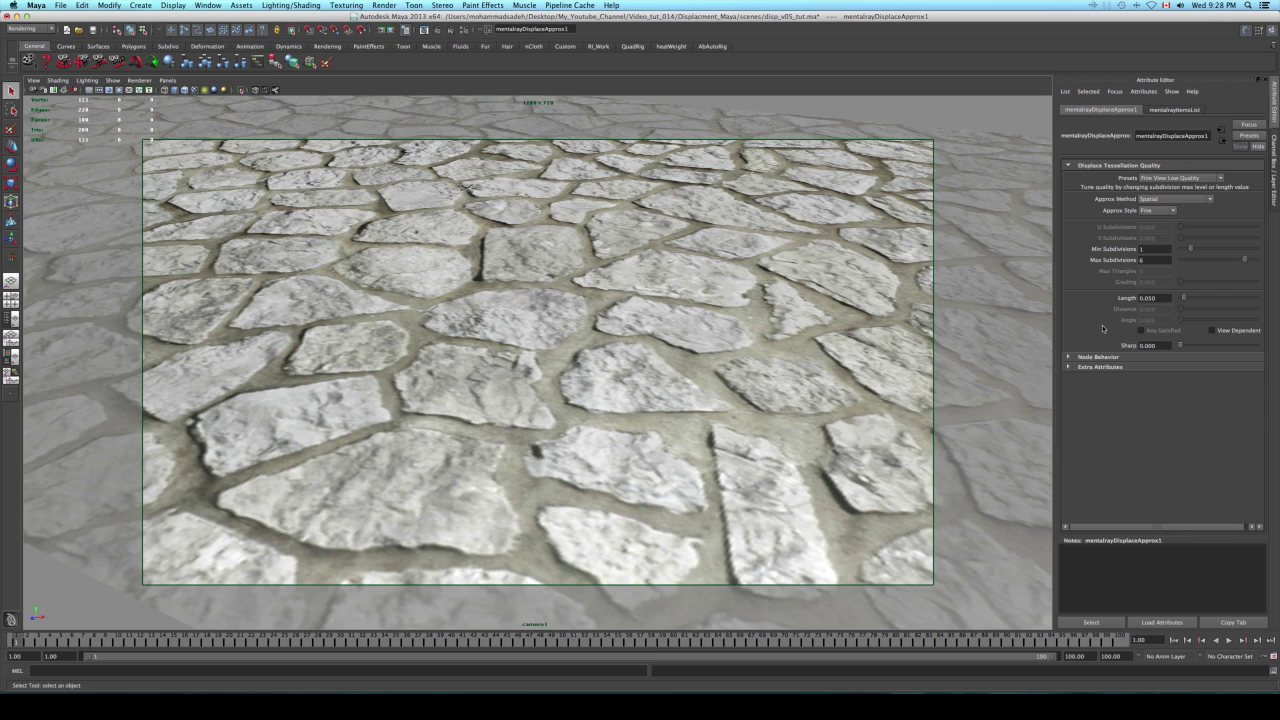
double_click(1150, 298)
type("0.")
- Set the displacement texture file1's Alpha Gain from 1.000 to 7
left_click(700, 280)
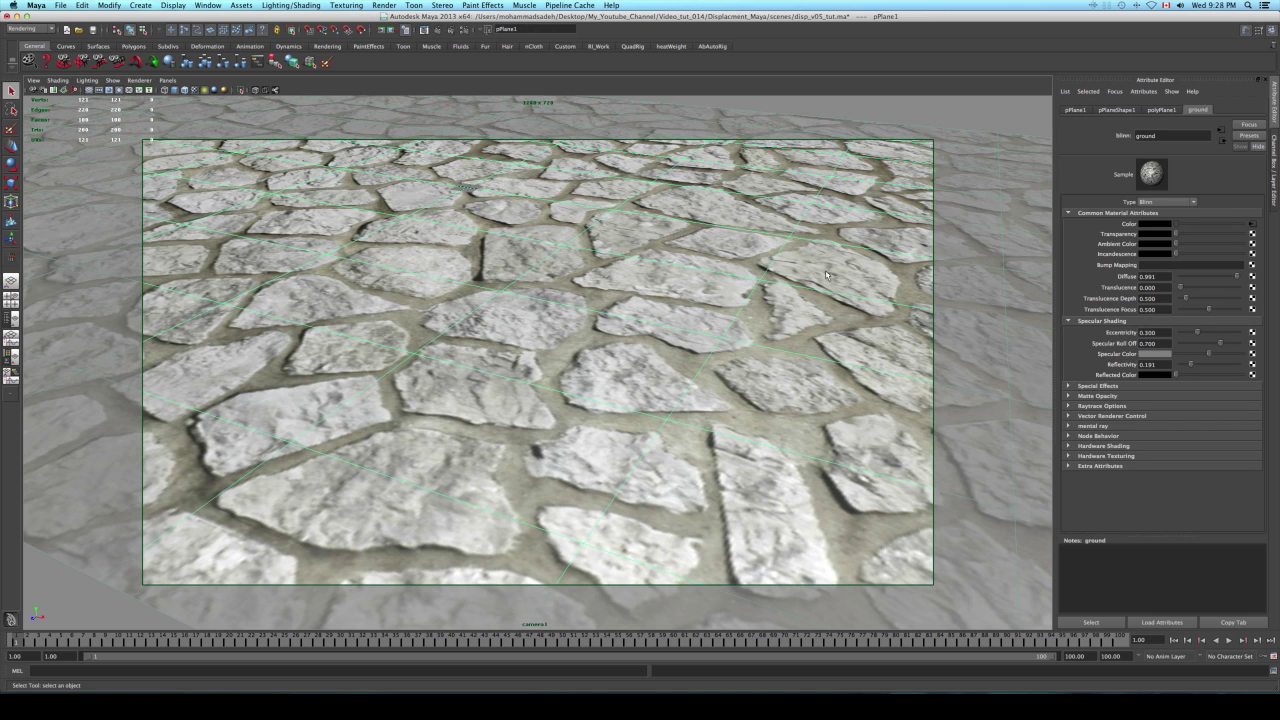
left_click(1221, 141)
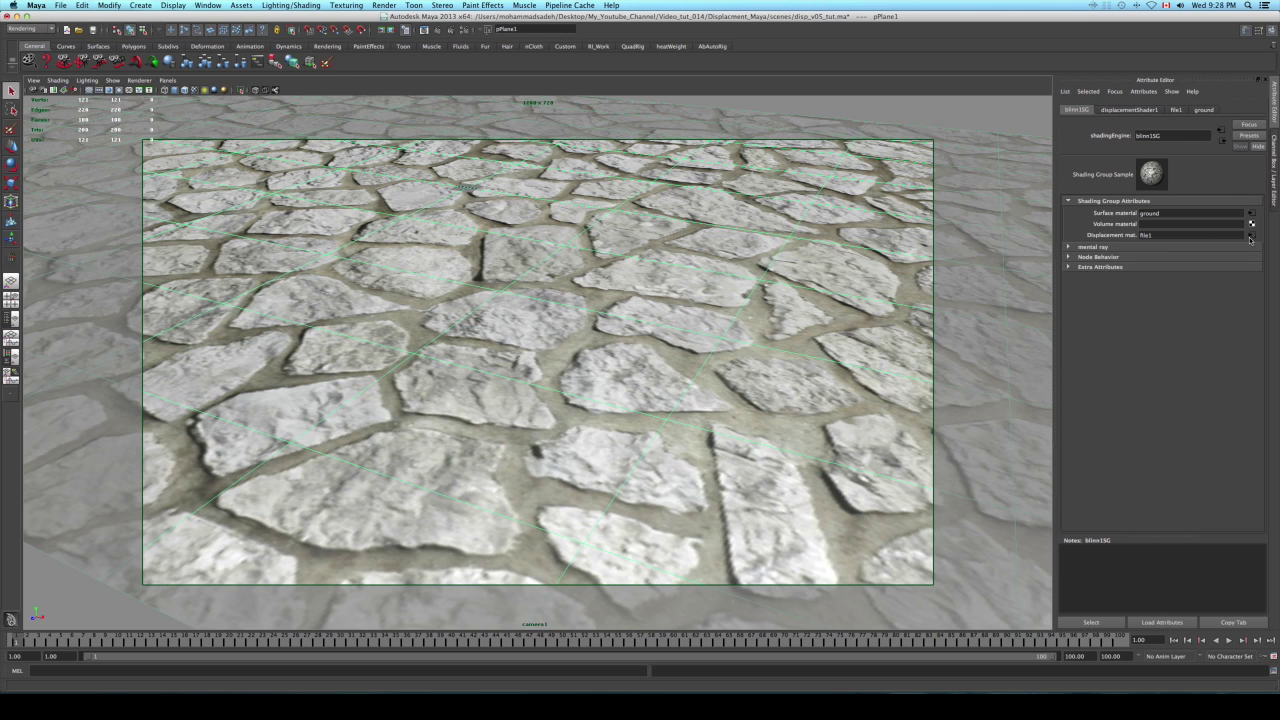
left_click(1250, 236)
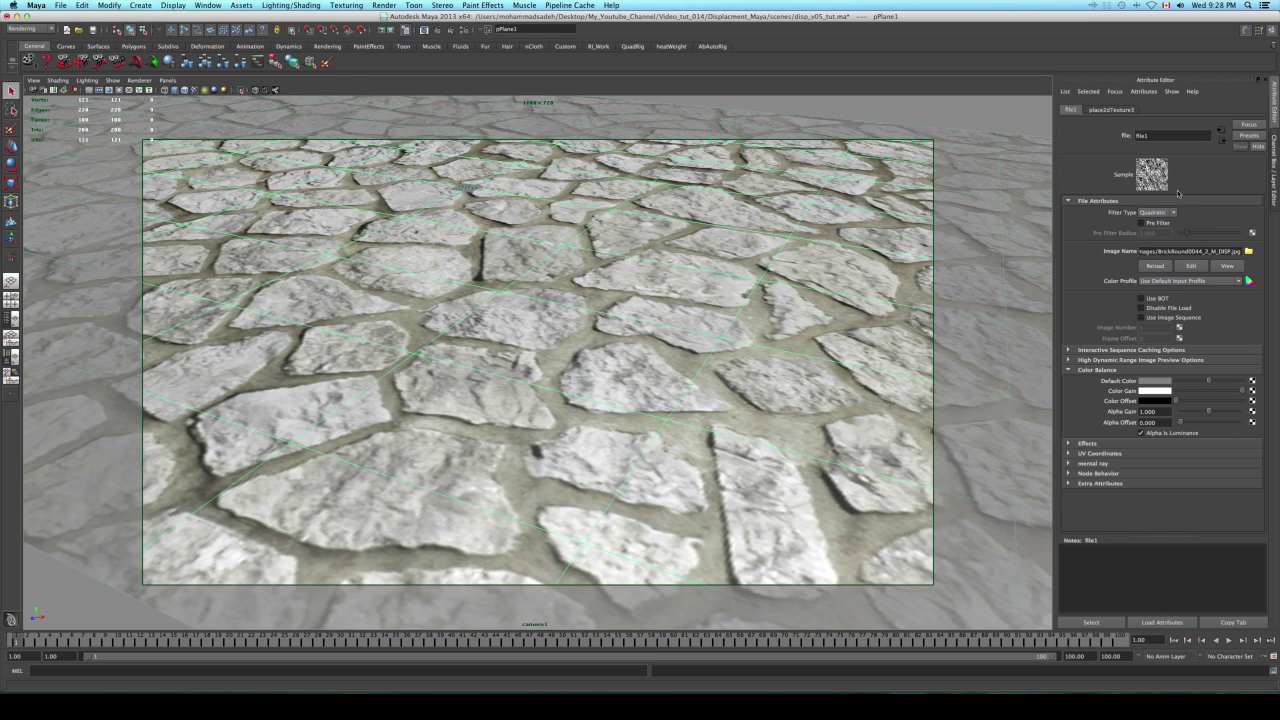
double_click(1150, 411)
type("2")
- Re-render the ground in mental ray with Alpha Gain 7
left_click(424, 30)
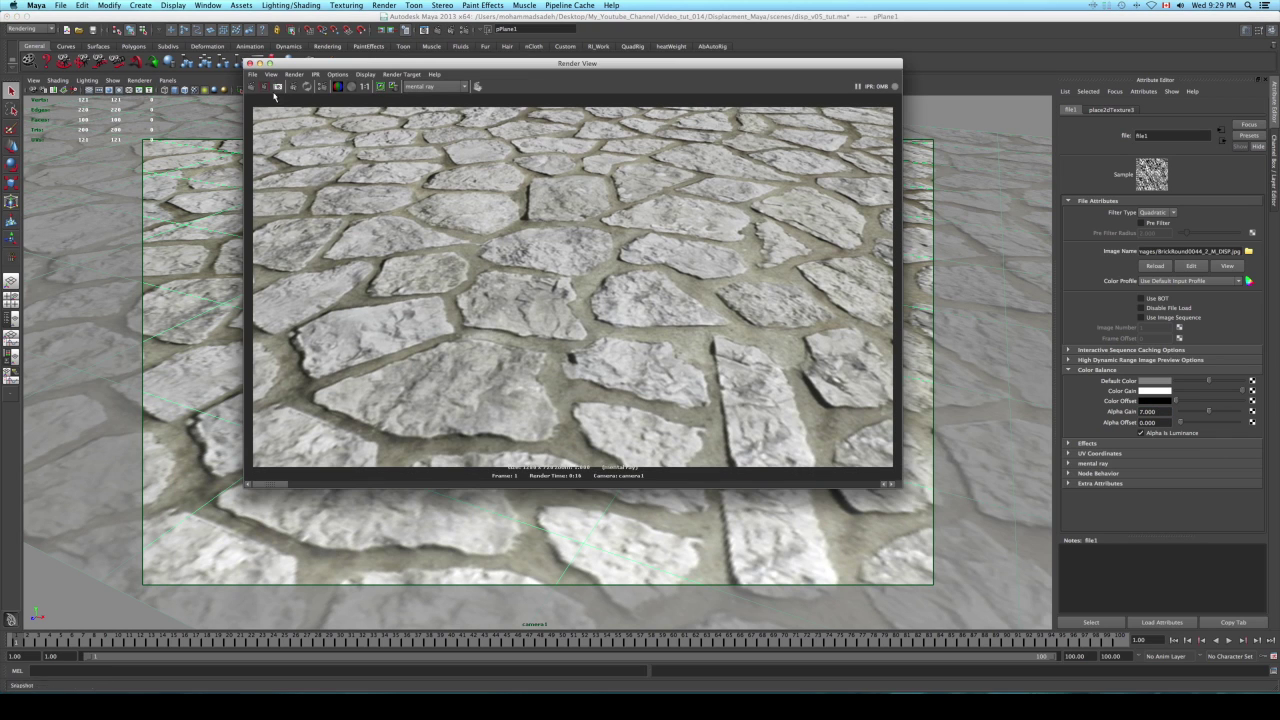
left_click(251, 87)
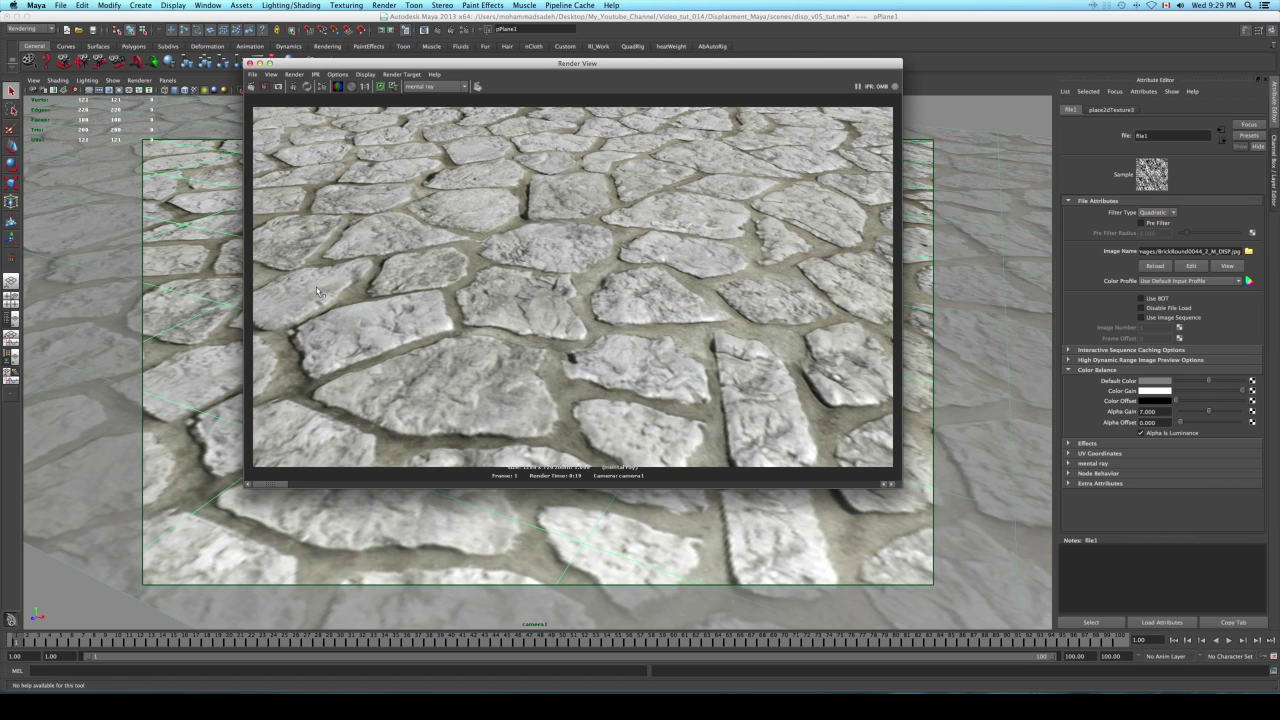
mouse_move(277, 484)
left_mouse_down()
mouse_move(336, 484)
mouse_move(304, 484)
left_mouse_up()
left_click_drag(304, 484, 270, 484)
- Raise file1's Alpha Gain to 12 and re-render, showing strongly raised cobblestones
left_click(1150, 411)
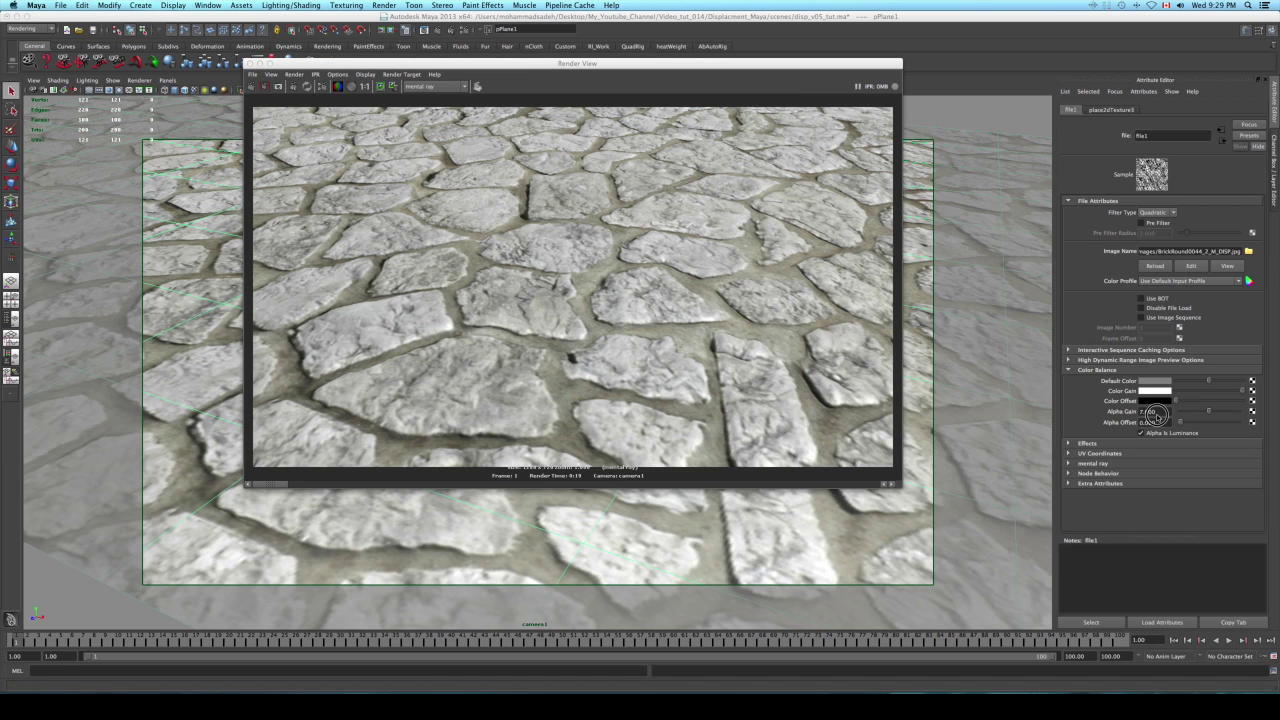
type("12")
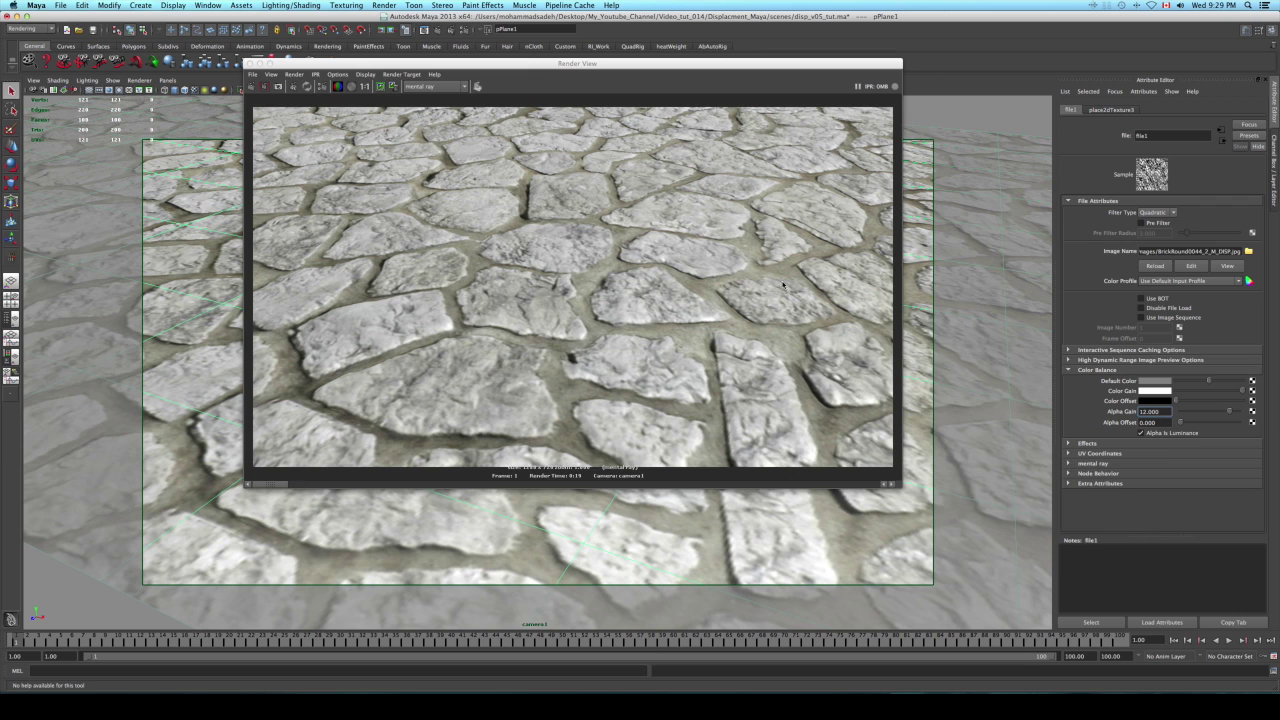
left_click(373, 92)
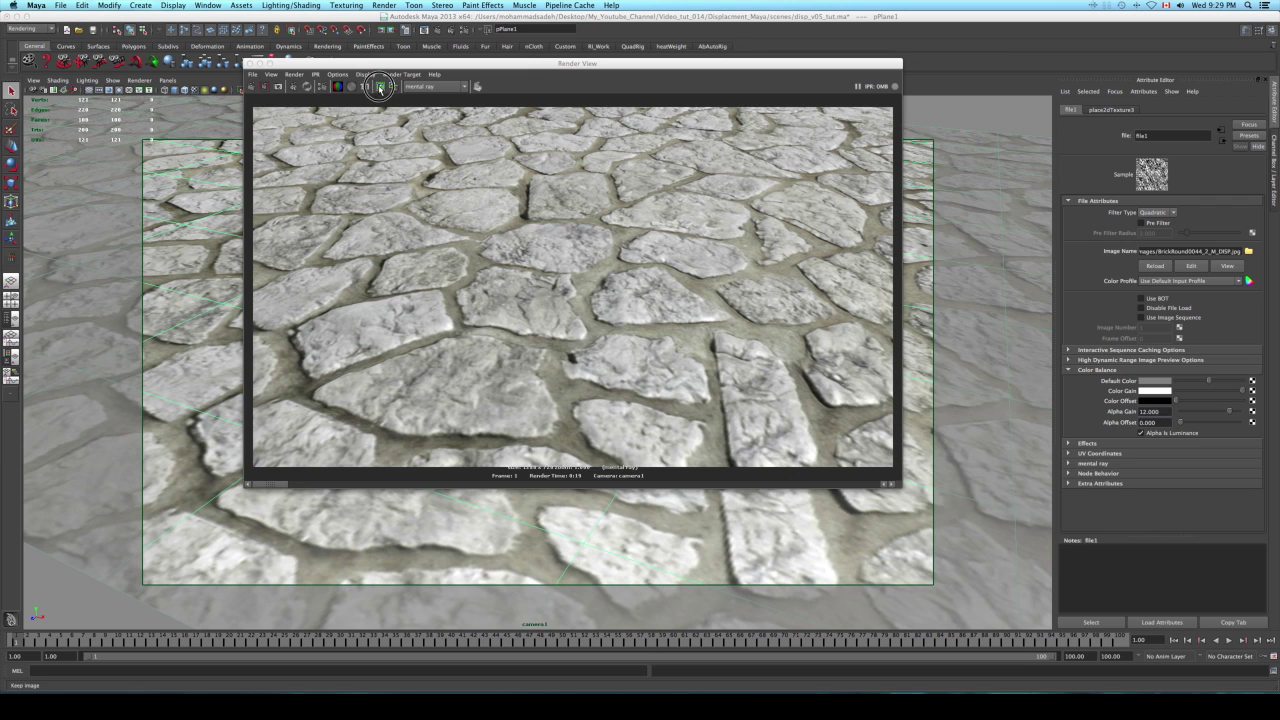
left_click(251, 88)
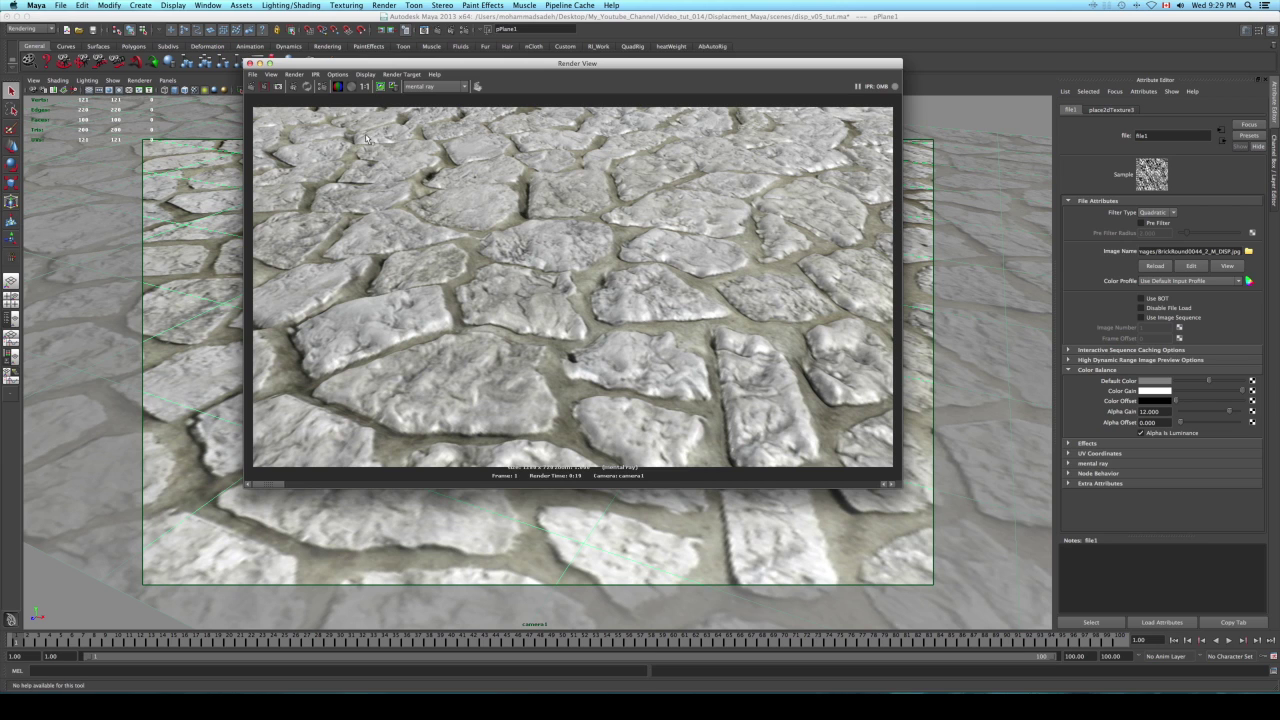
mouse_move(268, 485)
left_mouse_down()
mouse_move(340, 476)
mouse_move(301, 477)
left_mouse_up()
left_click_drag(290, 64, 365, 71)
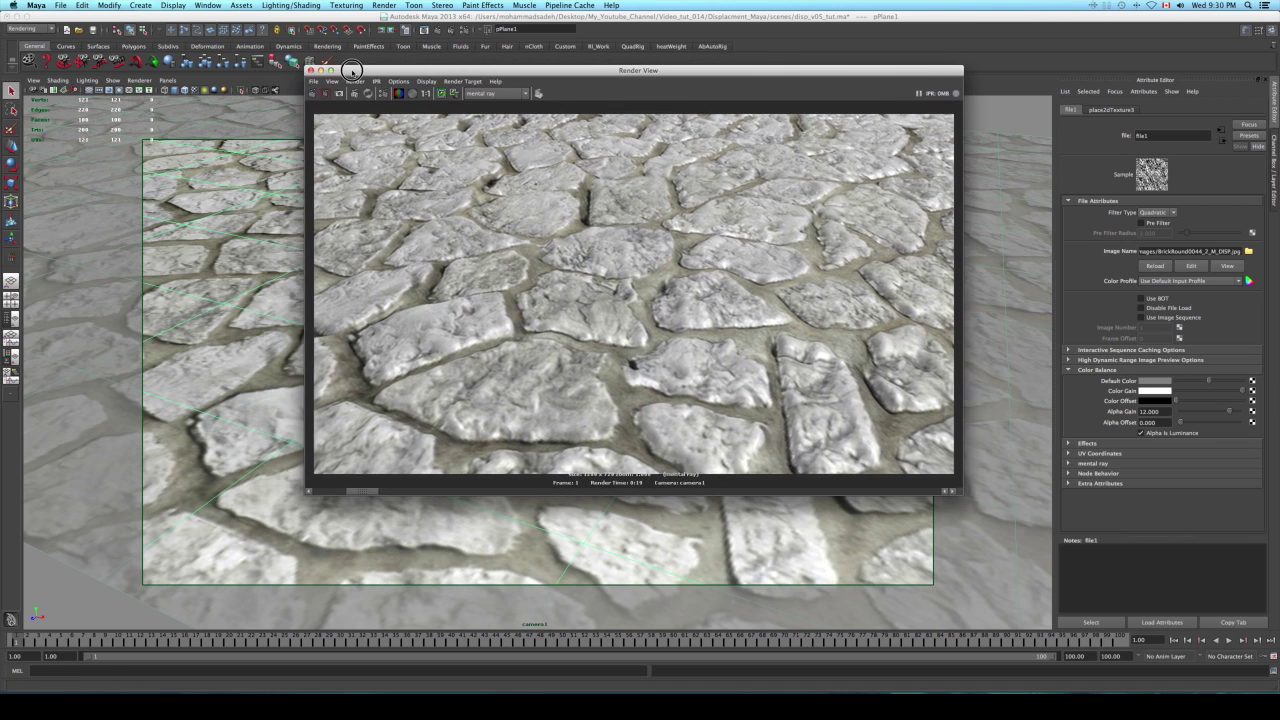
- Select the ground plane and create a displacement approximation in the mental ray Approximation Editor
left_click(343, 491)
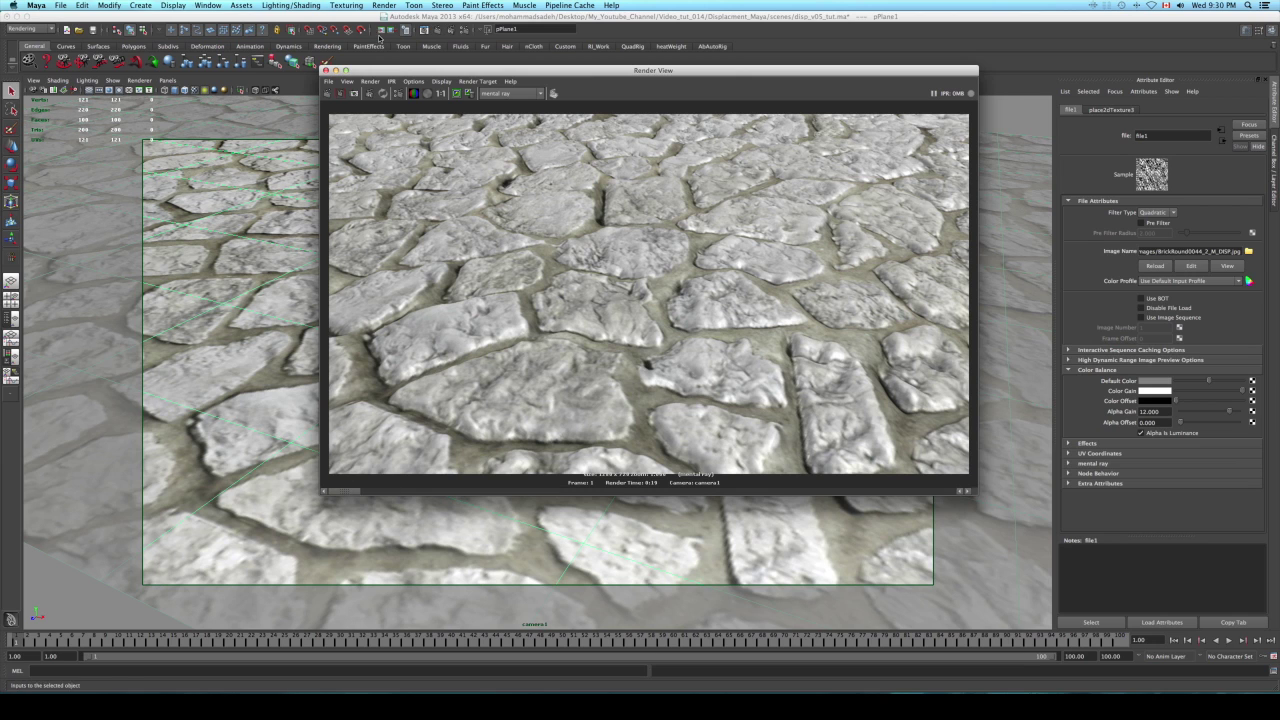
left_click(231, 187)
left_click(208, 5)
mouse_move(231, 31)
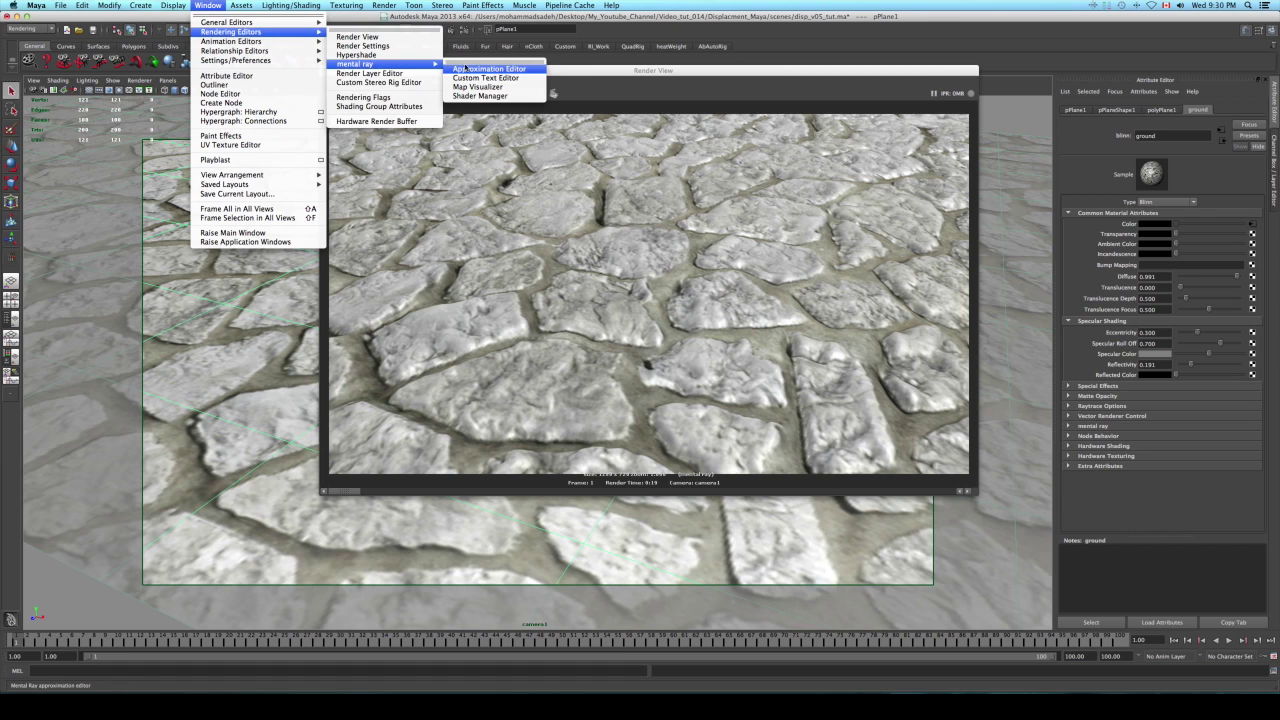
left_click(480, 69)
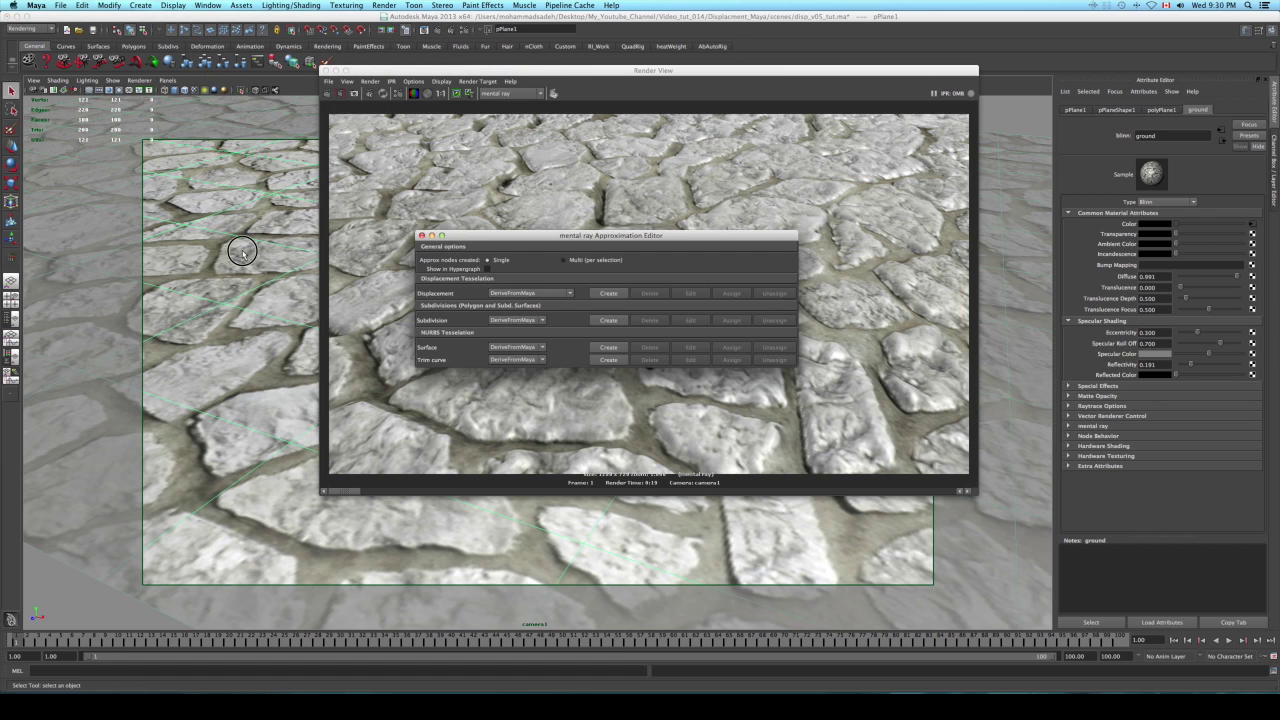
left_click(608, 293)
- Unassign the new approximation so the ground stays on DeriveFromMaya, then close the editor
left_click_drag(718, 236, 637, 224)
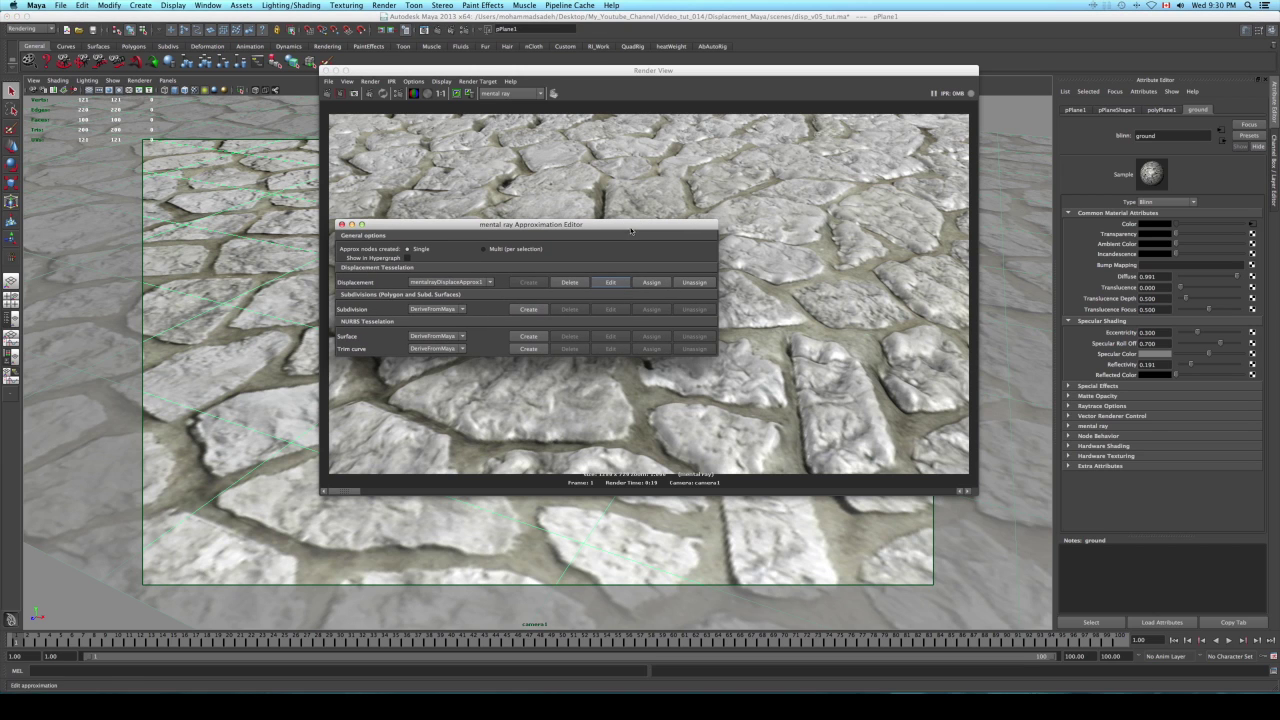
left_click(690, 285)
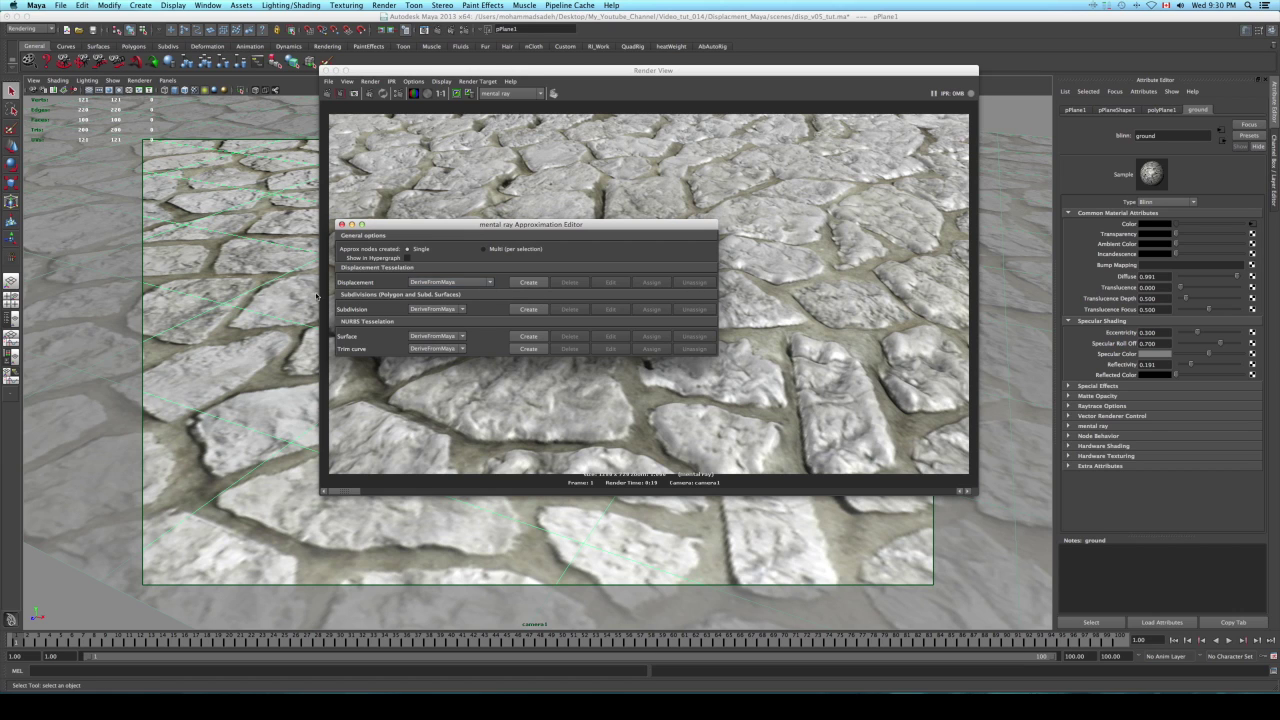
left_click(479, 284)
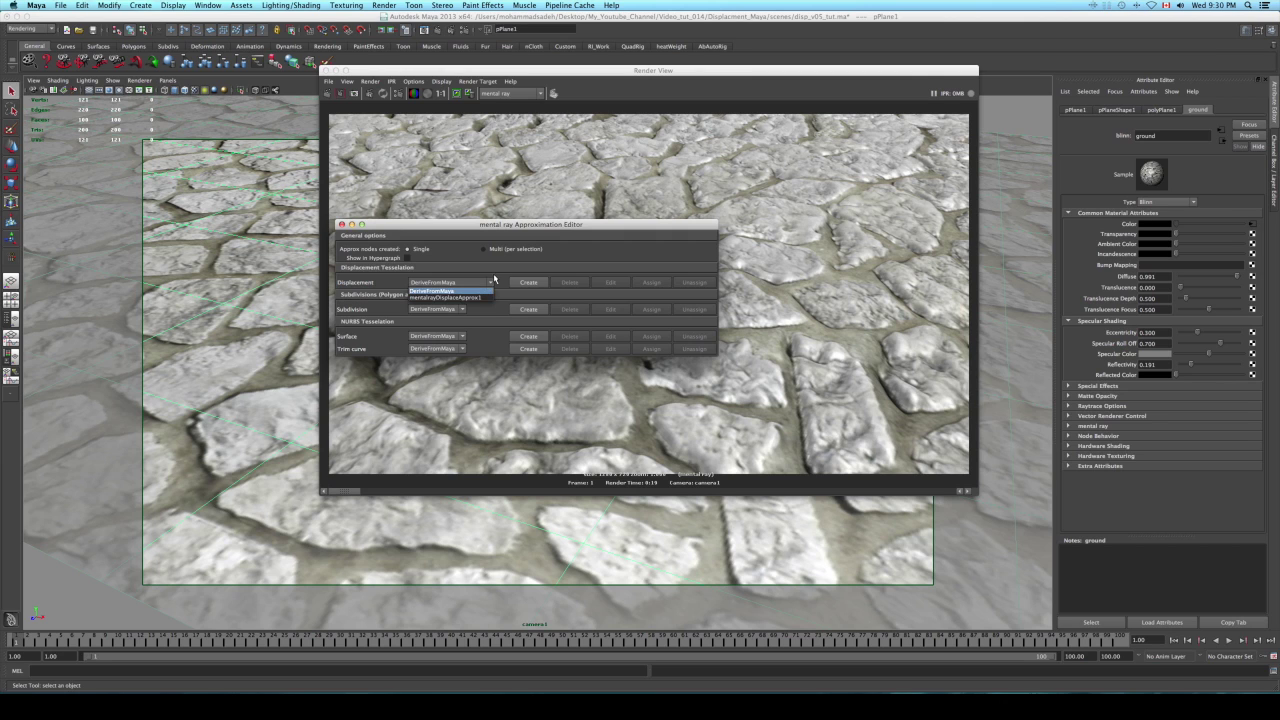
left_click(670, 283)
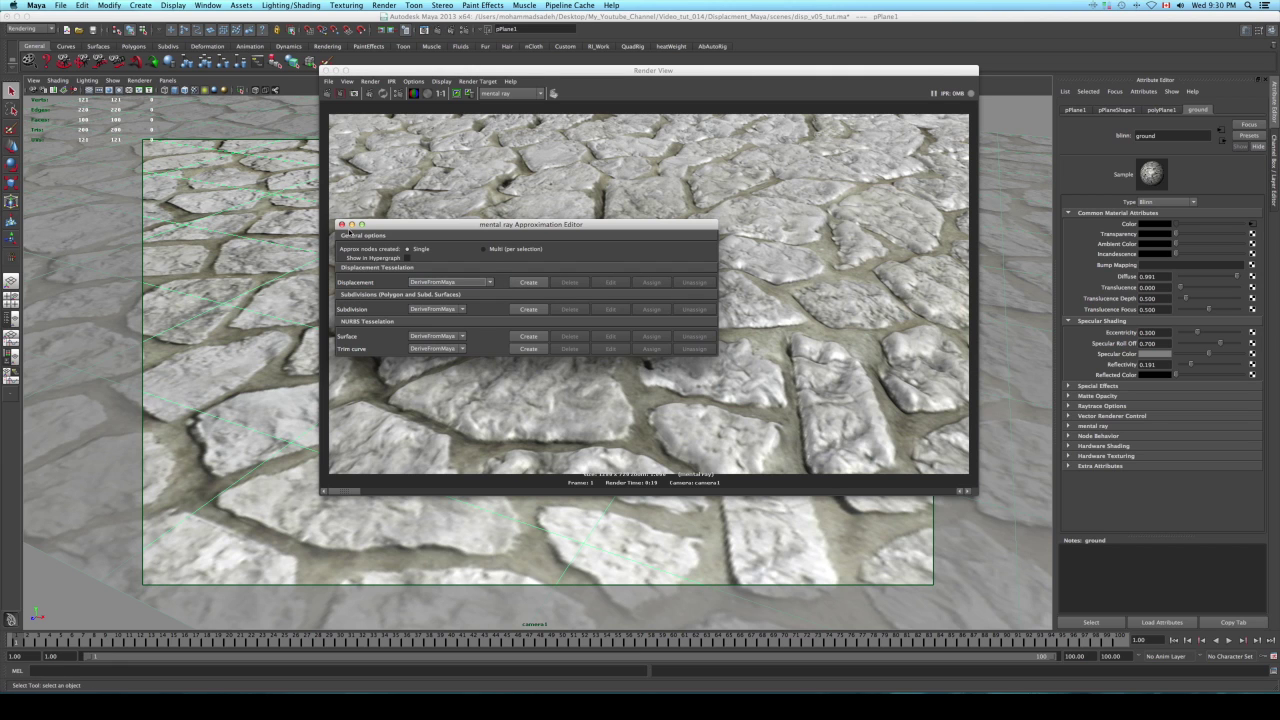
left_click(341, 224)
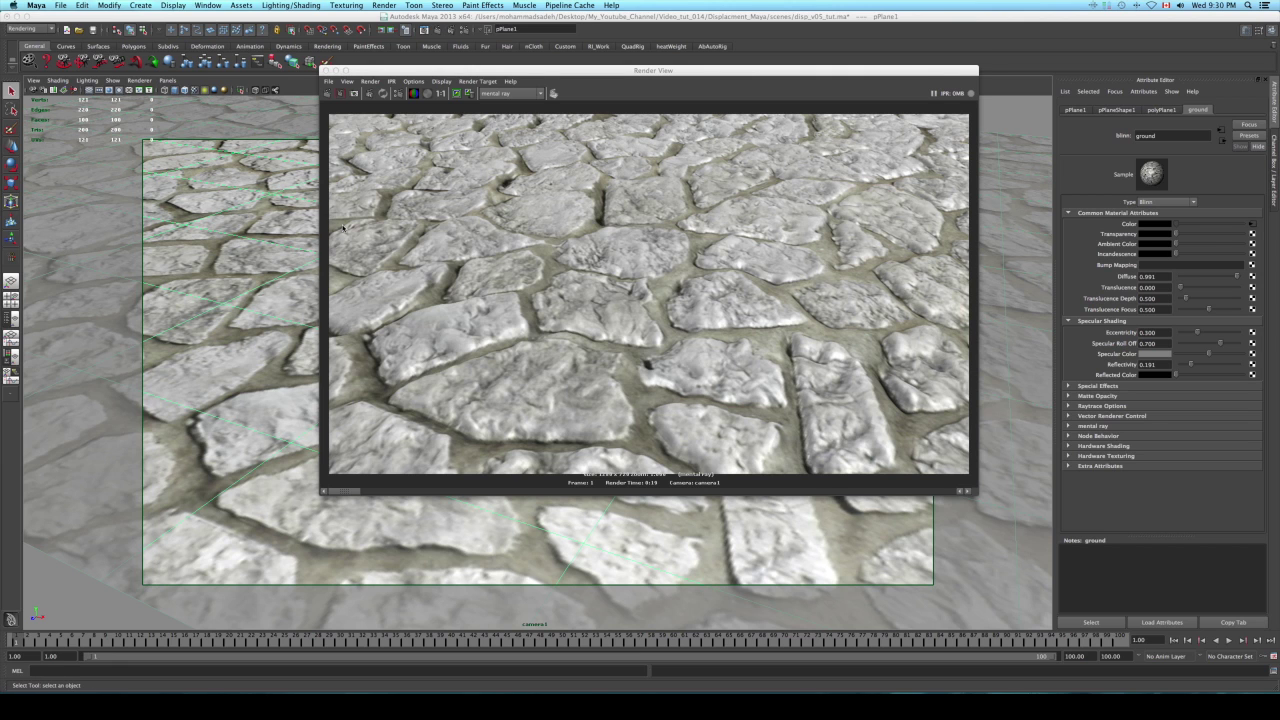
- Re-render the cobblestone ground and compare the stored renders with the history scrollbar
left_click(457, 94)
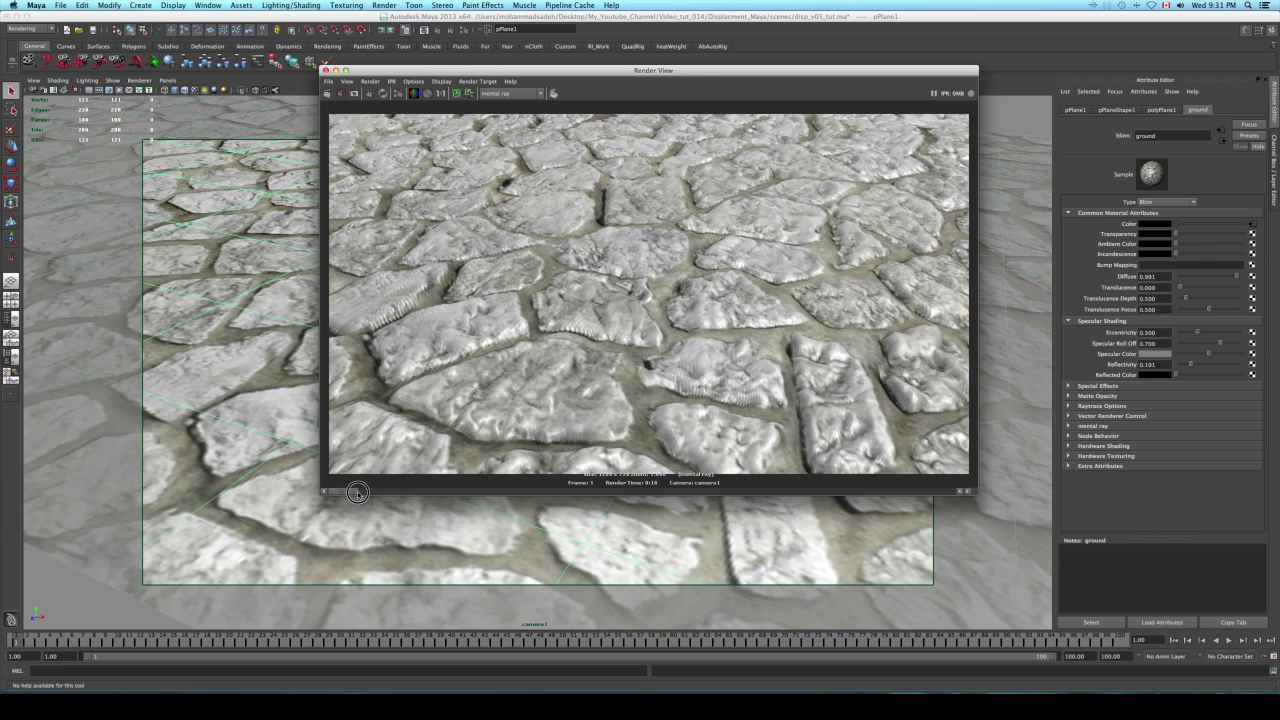
mouse_move(350, 491)
left_mouse_down()
mouse_move(390, 491)
mouse_move(340, 490)
left_mouse_up()
mouse_move(347, 491)
left_mouse_down()
mouse_move(408, 483)
mouse_move(343, 489)
mouse_move(382, 485)
mouse_move(354, 489)
left_mouse_up()
left_click(263, 290)
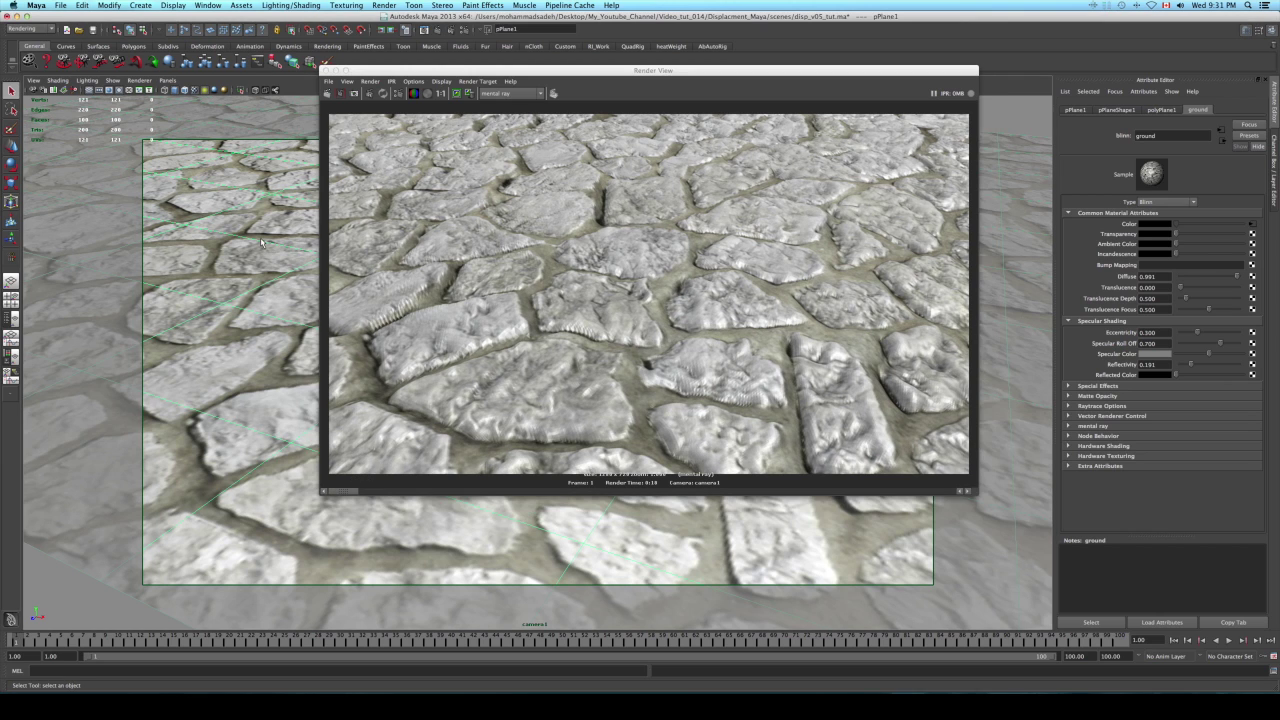
left_click(207, 5)
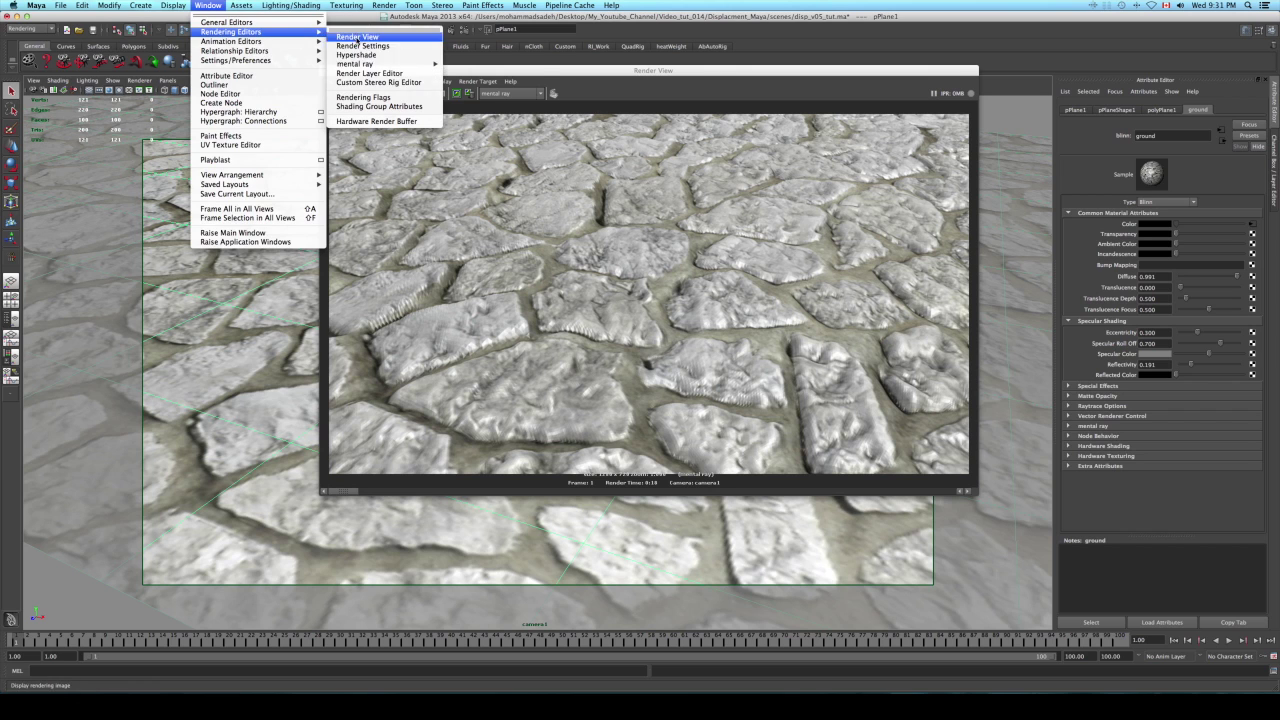
mouse_move(380, 64)
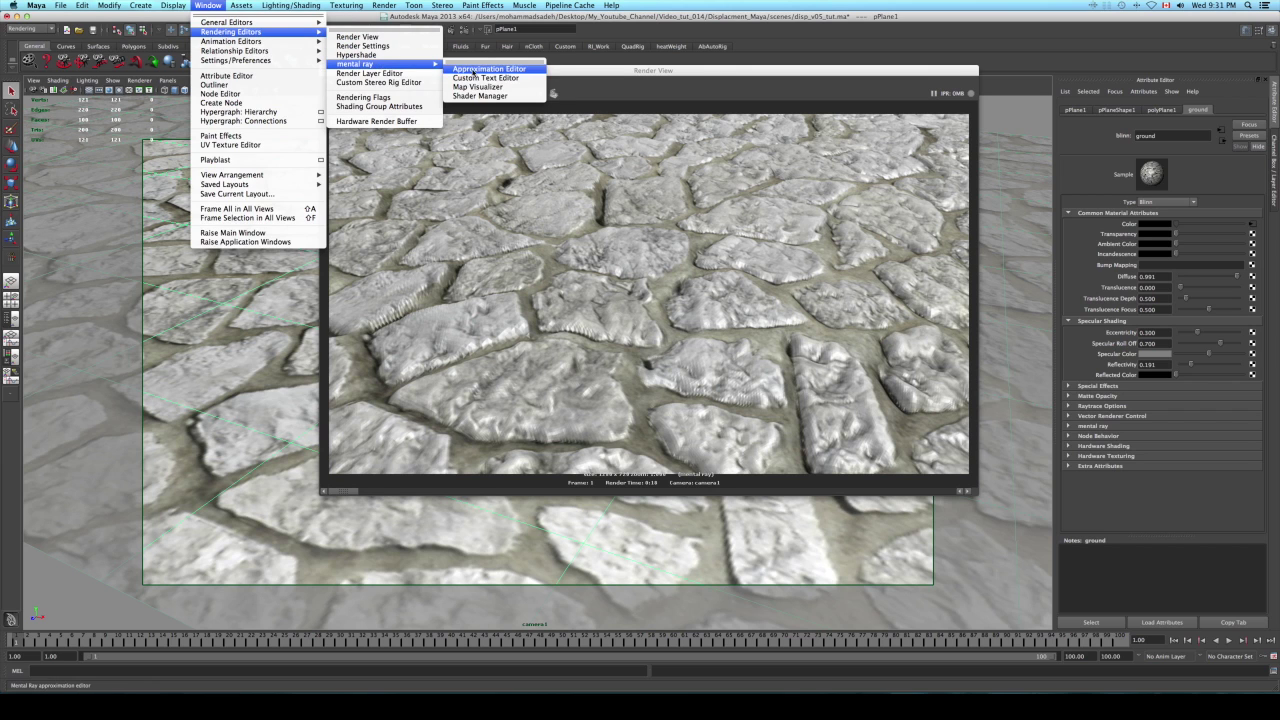
- Assign mentalrayDisplaceApprox1 to the ground plane and display its tessellation settings
left_click(474, 70)
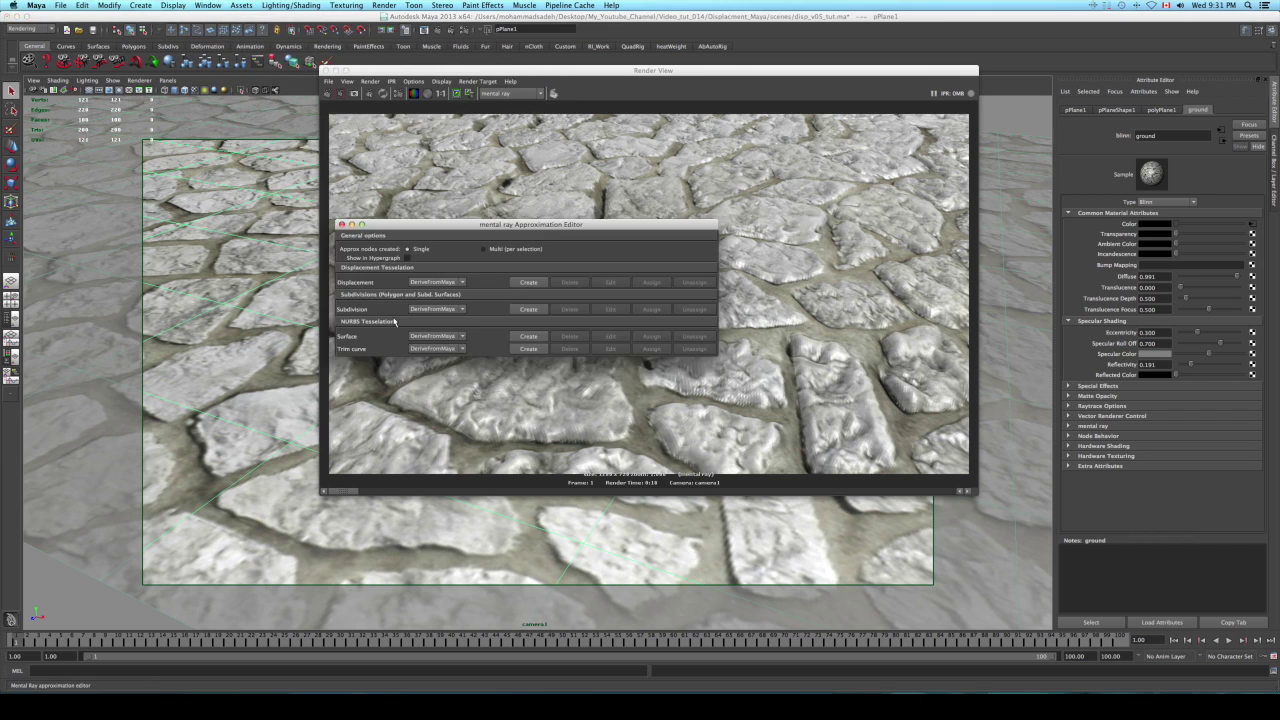
left_click(295, 302)
left_click(452, 282)
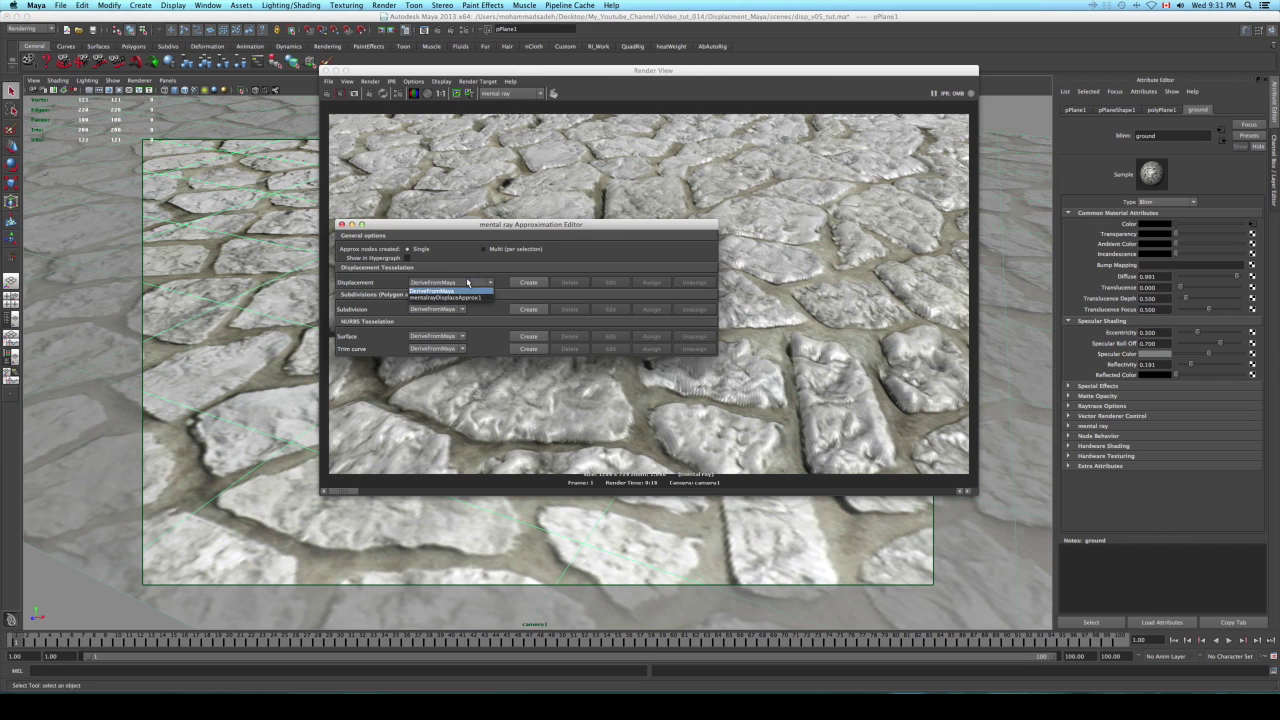
left_click(441, 297)
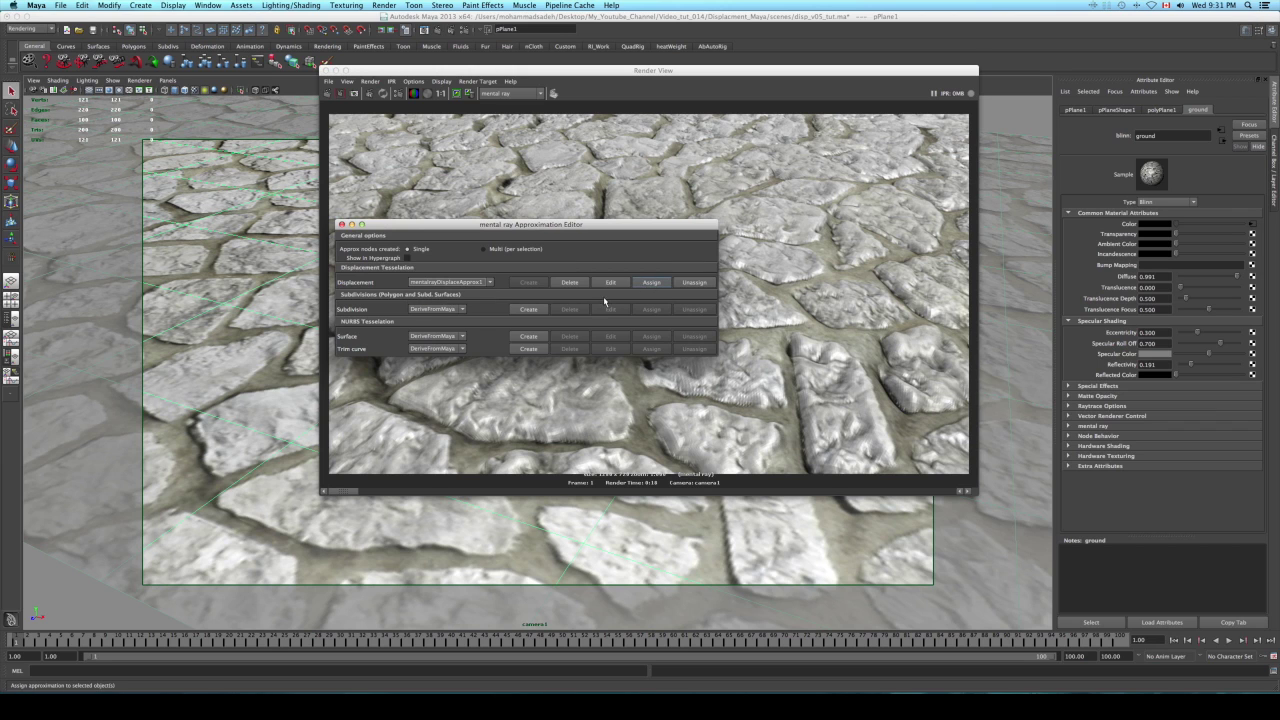
left_click(610, 282)
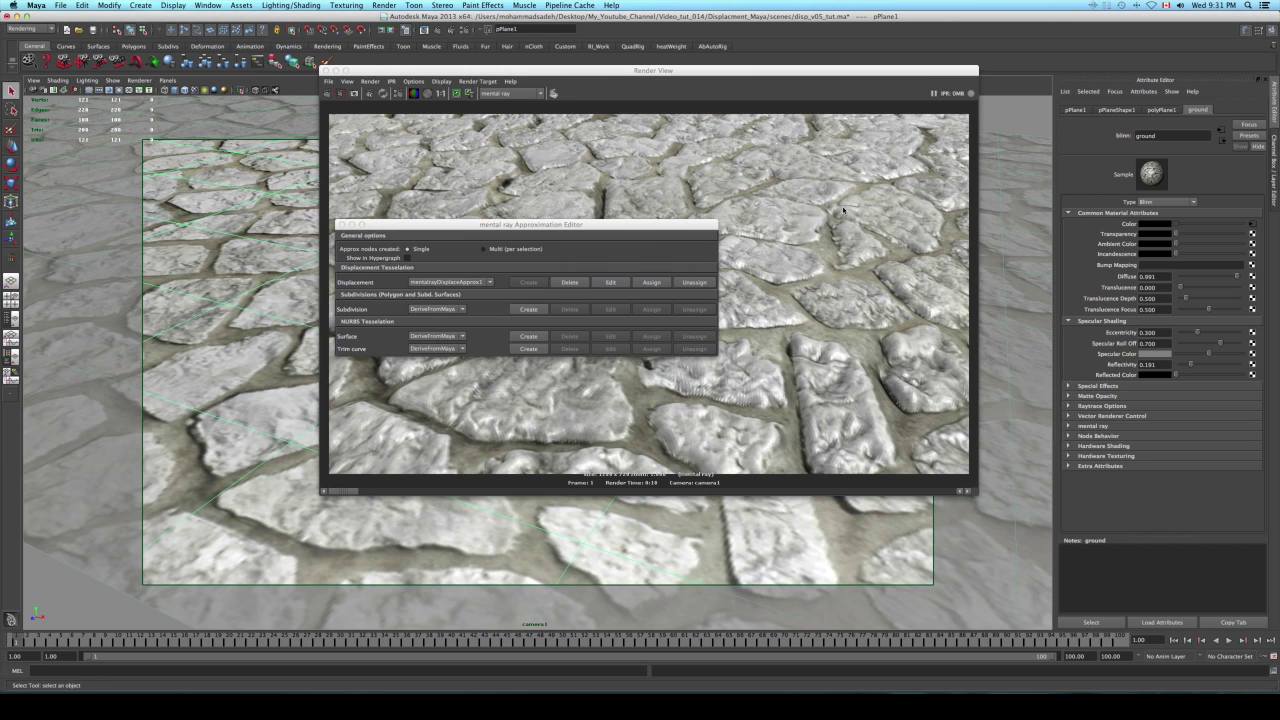
left_click(620, 284)
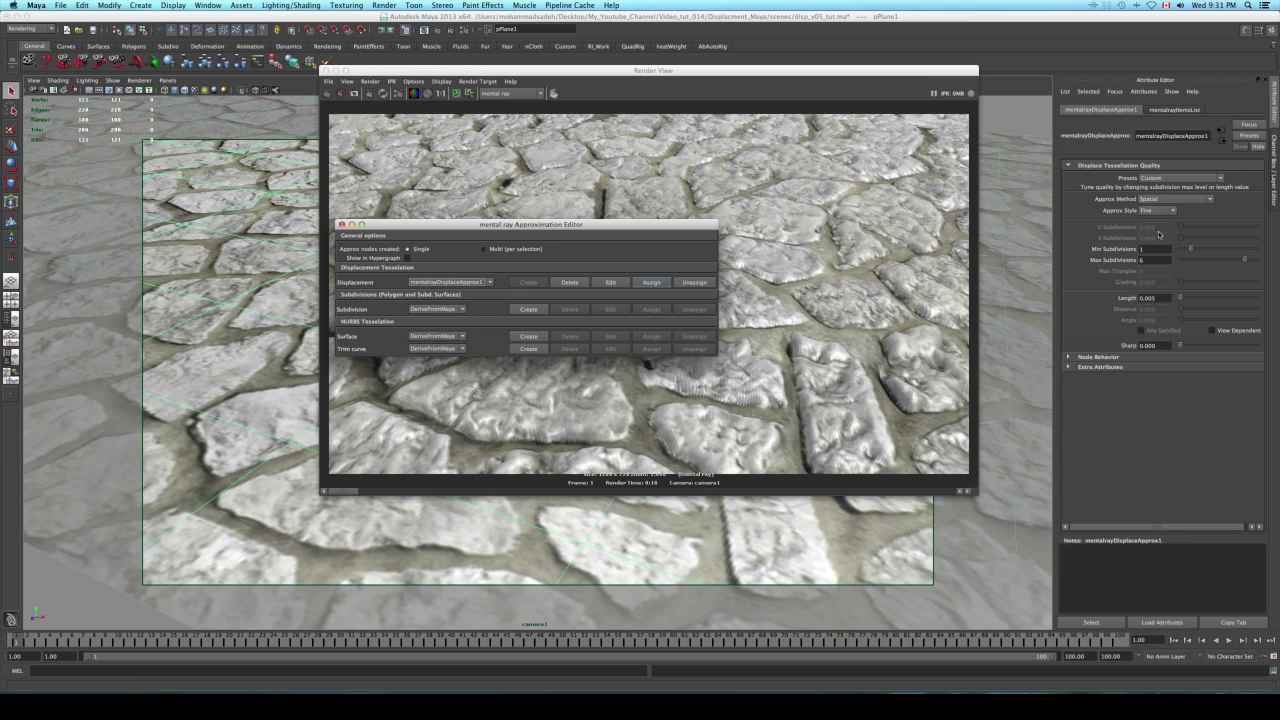
- Check the tessellation Presets list, leaving it on Custom (max subdivisions 6, length 0.005)
left_click(1221, 178)
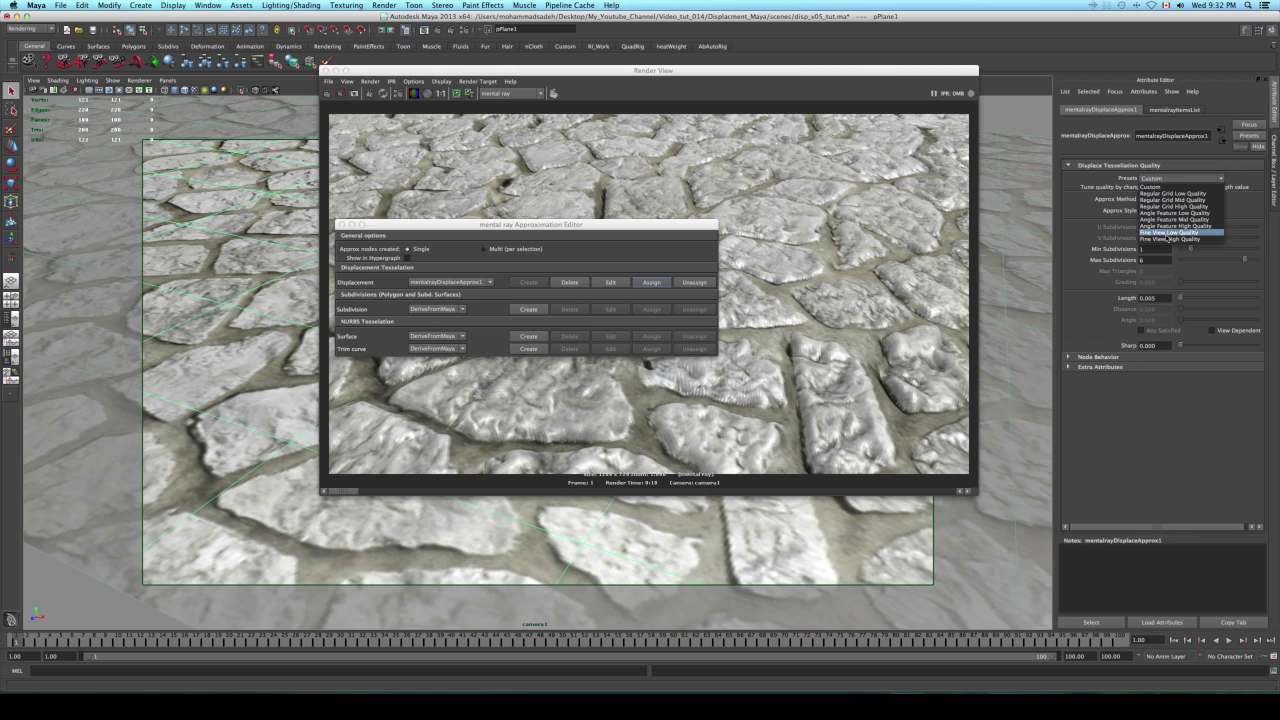
left_click(1218, 179)
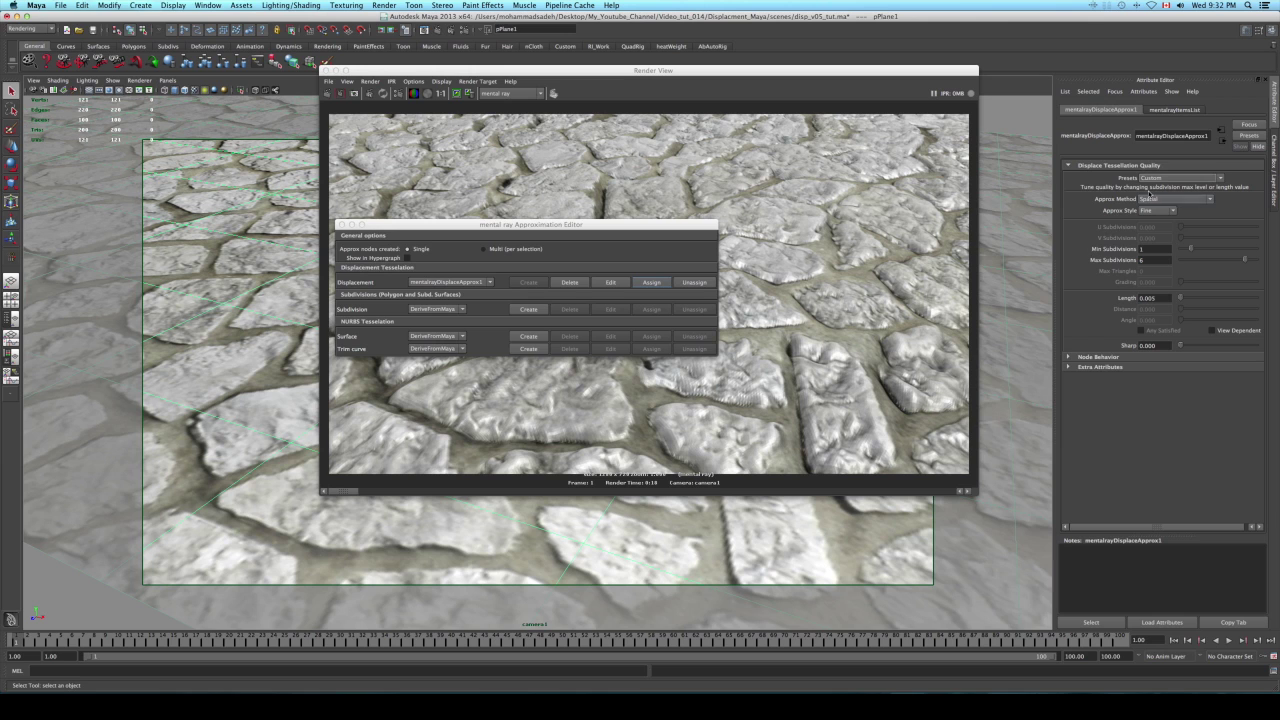
left_click(1218, 179)
left_click(1218, 179)
- Bring the Render View to the front to inspect the final displaced cobblestone render
left_click(462, 258)
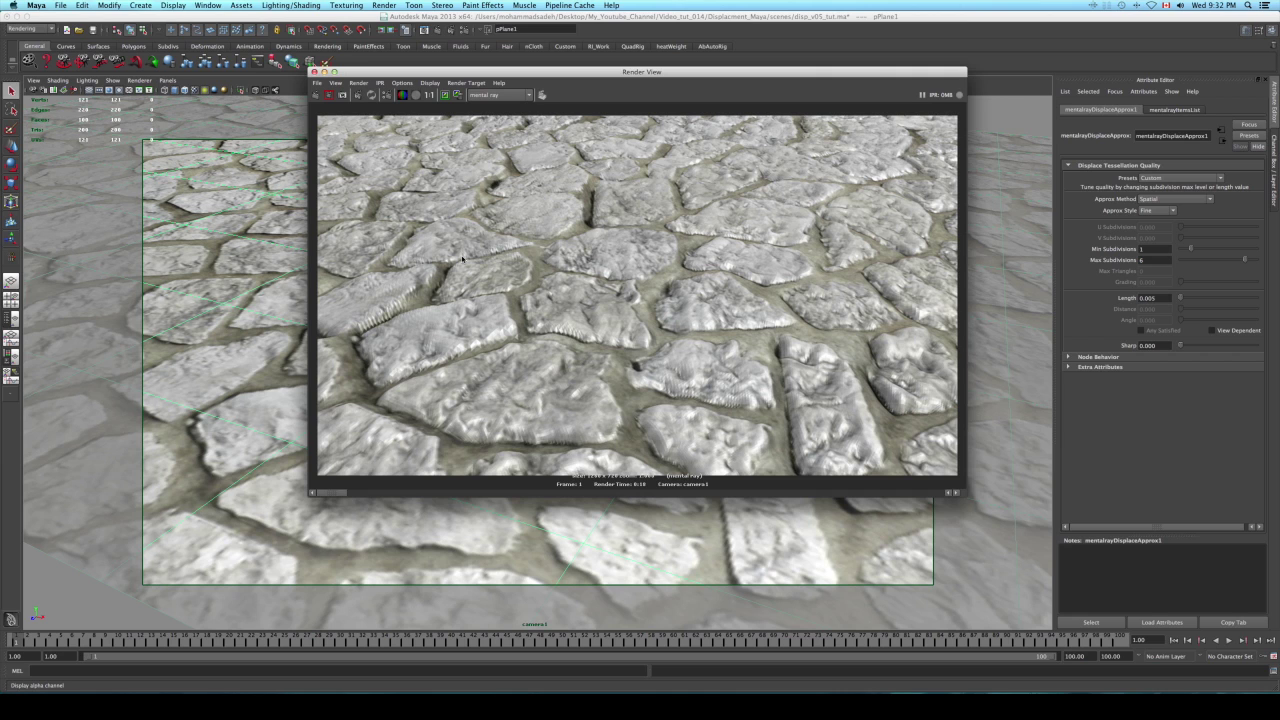